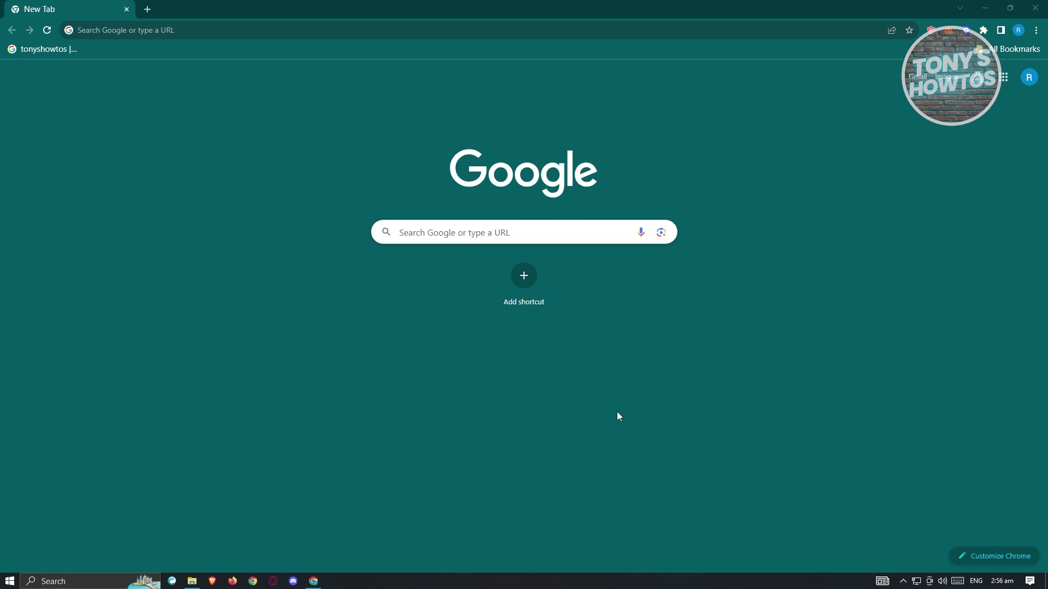
- Load the draw.io site in Chrome by entering draw.io in the address bar
left_click(158, 31)
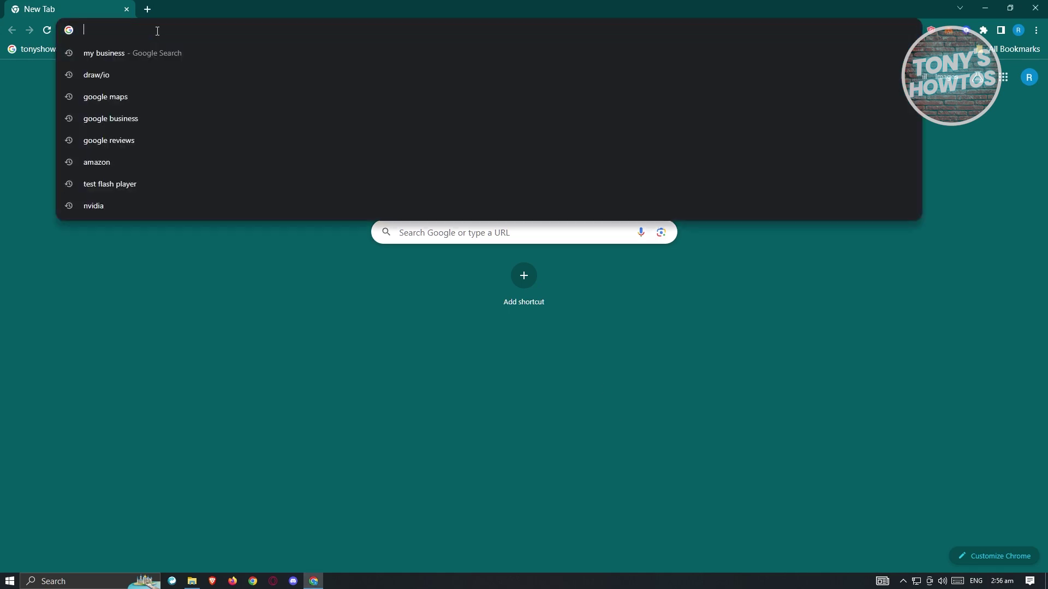
type("draw.io")
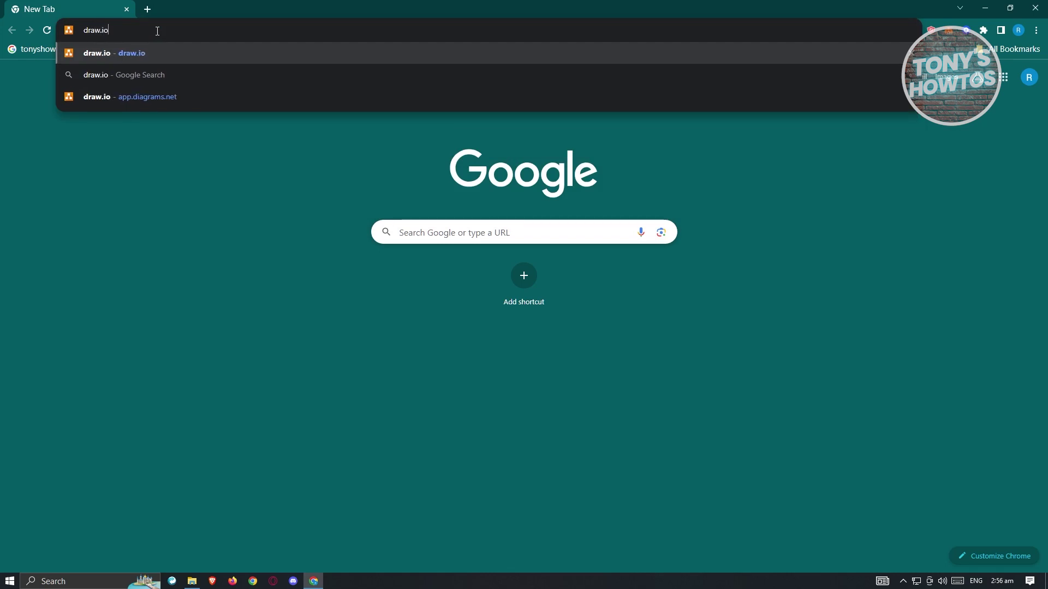
key("Return")
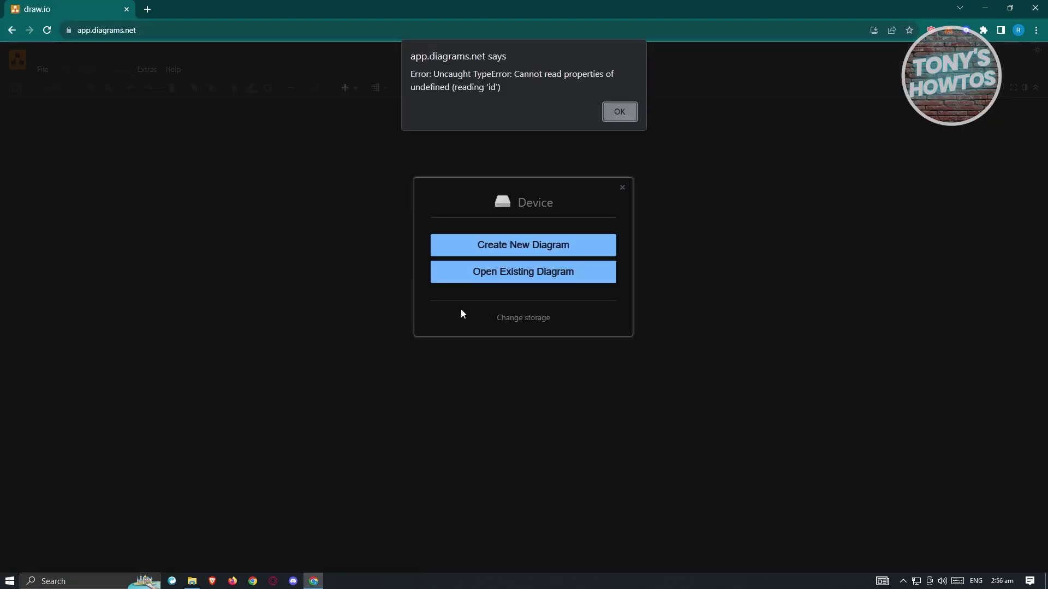
- Dismiss the script error alert and cancel the Open Existing Diagram dialog
left_click(622, 111)
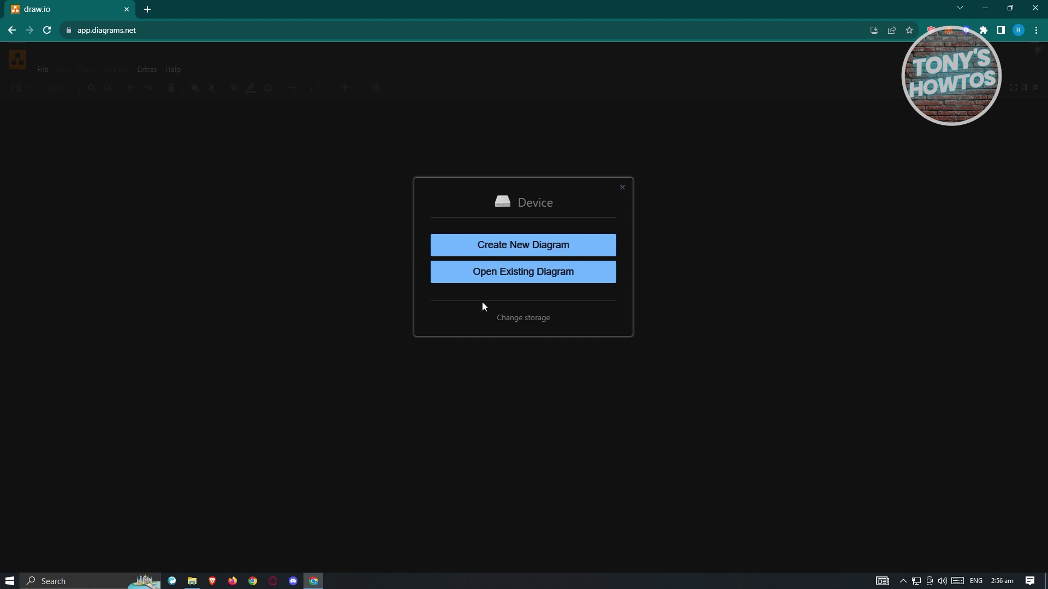
left_click(492, 274)
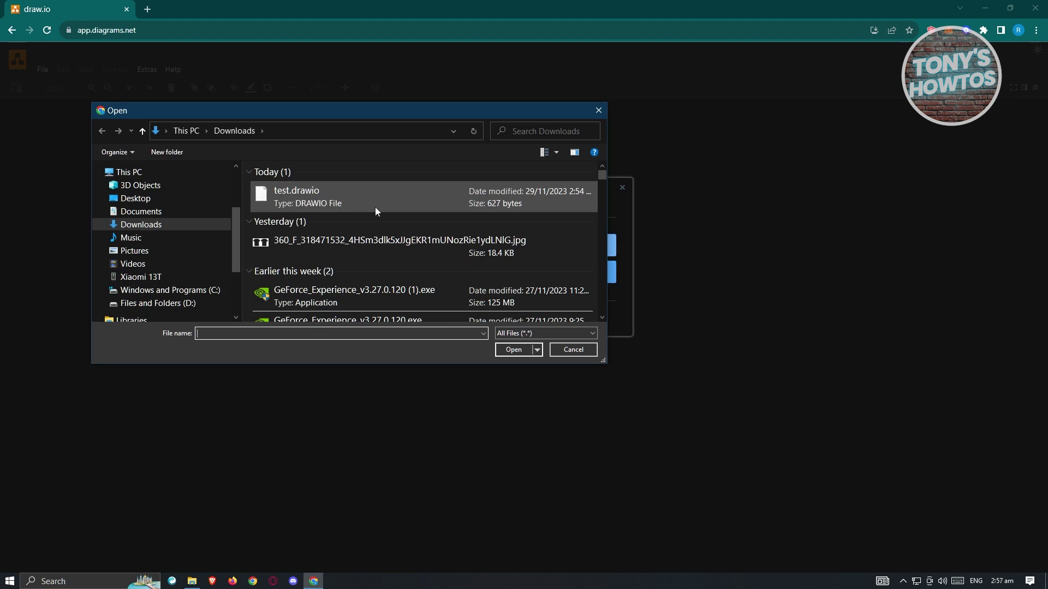
left_click(572, 350)
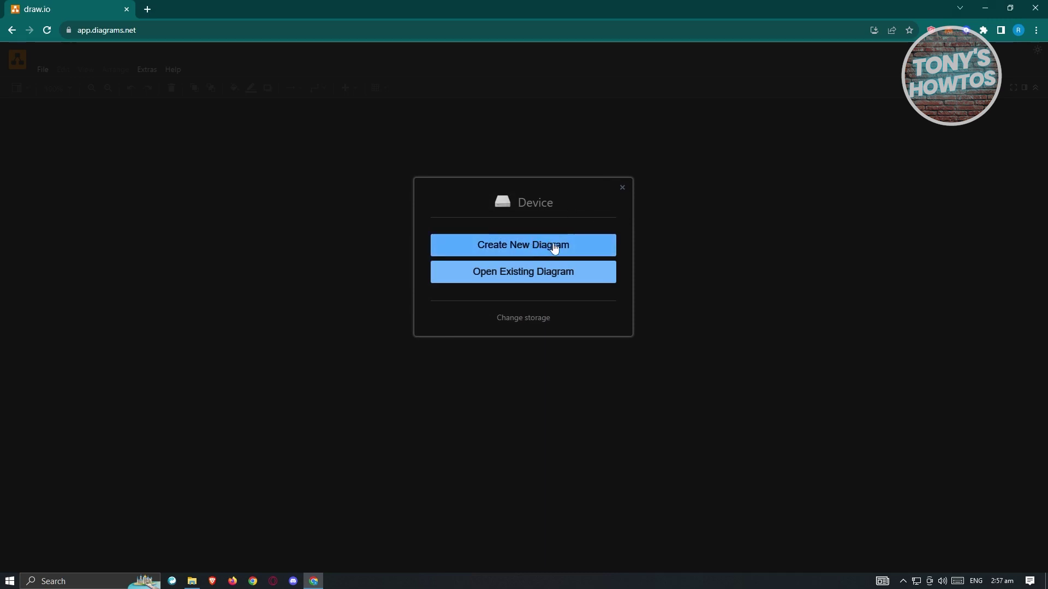
- Start a new diagram named sample, keeping the XML File (.drawio) format
left_click(555, 247)
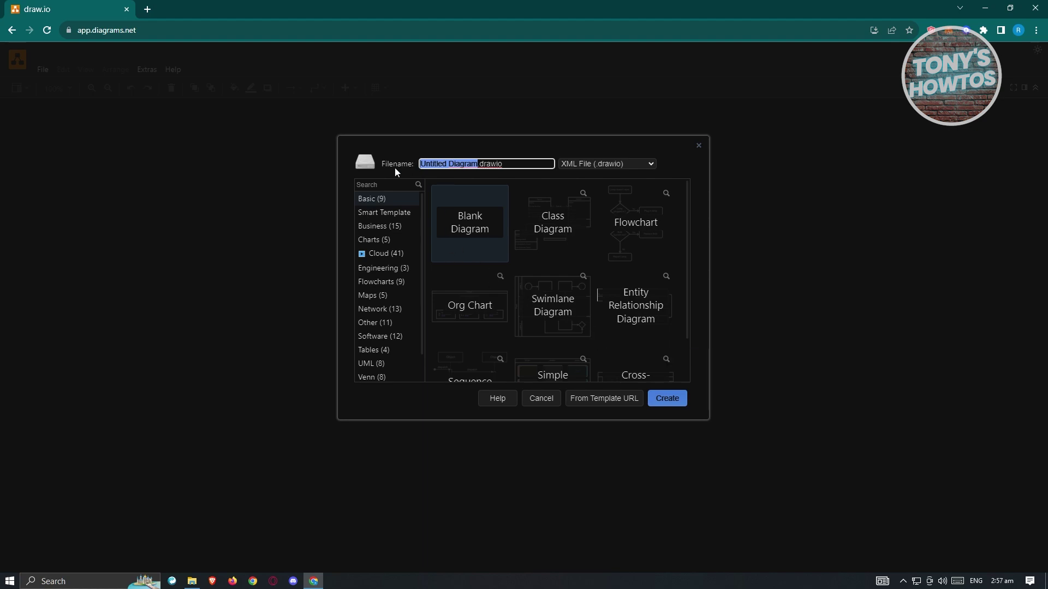
left_click_drag(478, 164, 419, 163)
type("sample")
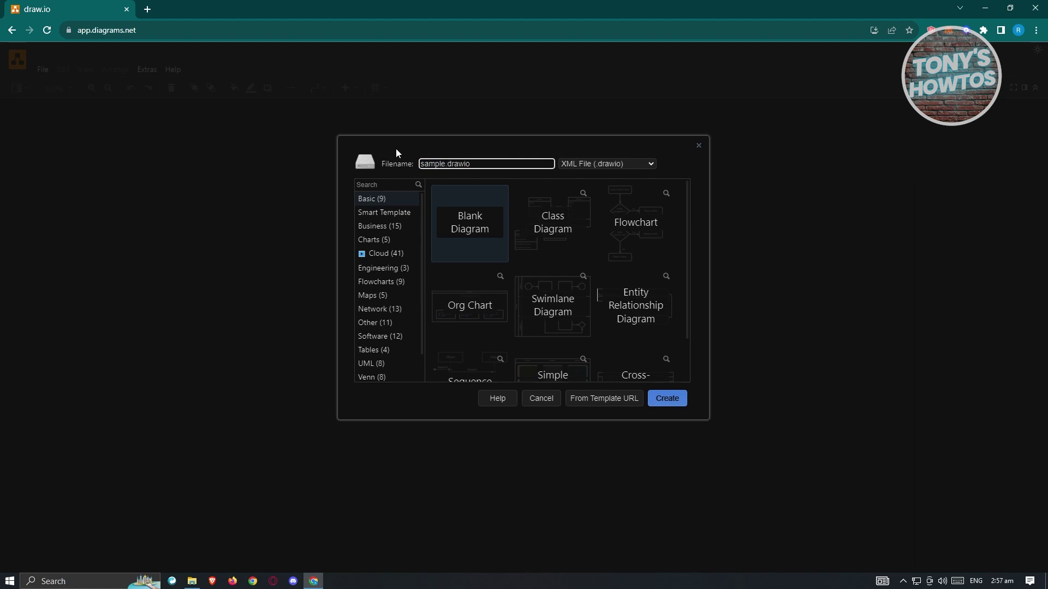
left_click(674, 165)
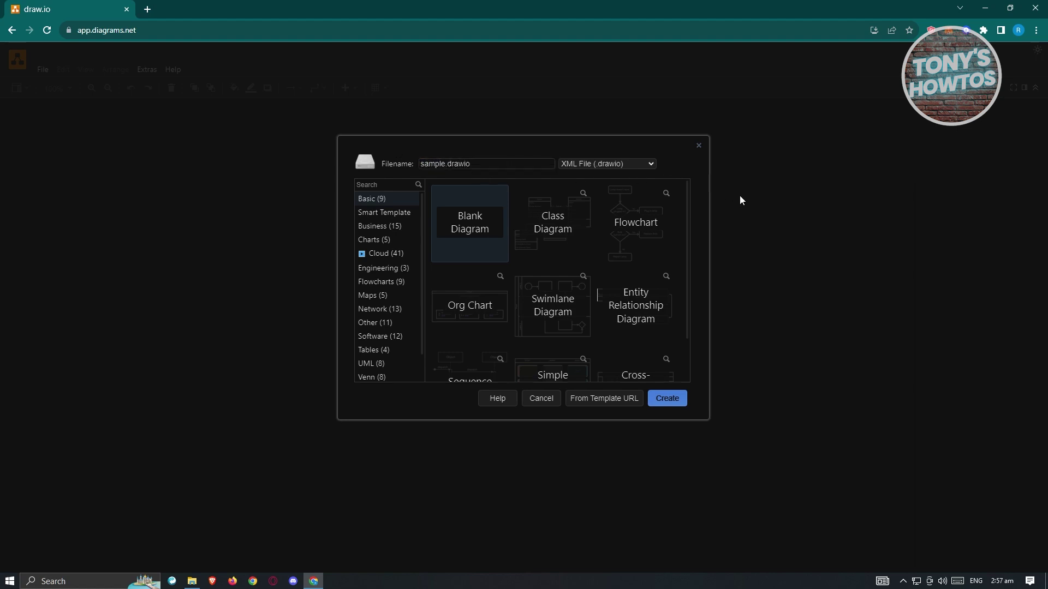
left_click(645, 165)
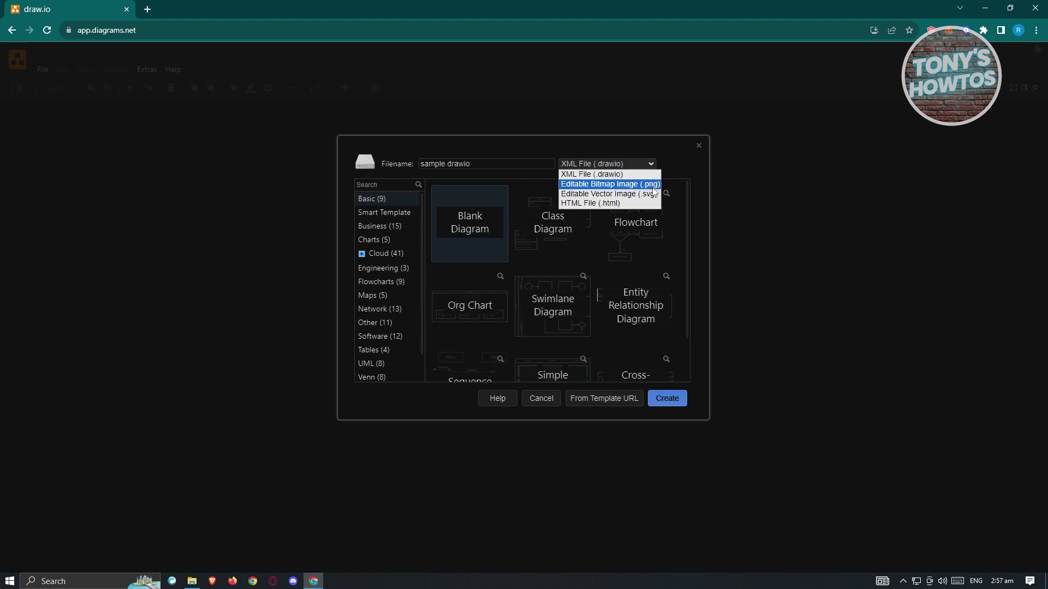
left_click(615, 175)
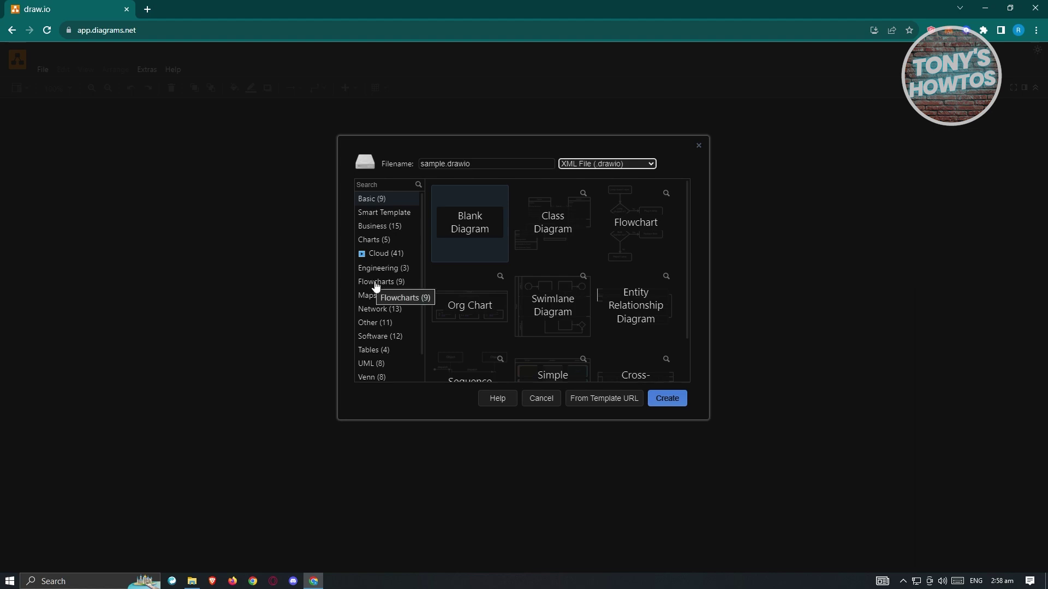
- Browse the Flowcharts and Maps templates, then return to the Basic category
left_click(398, 288)
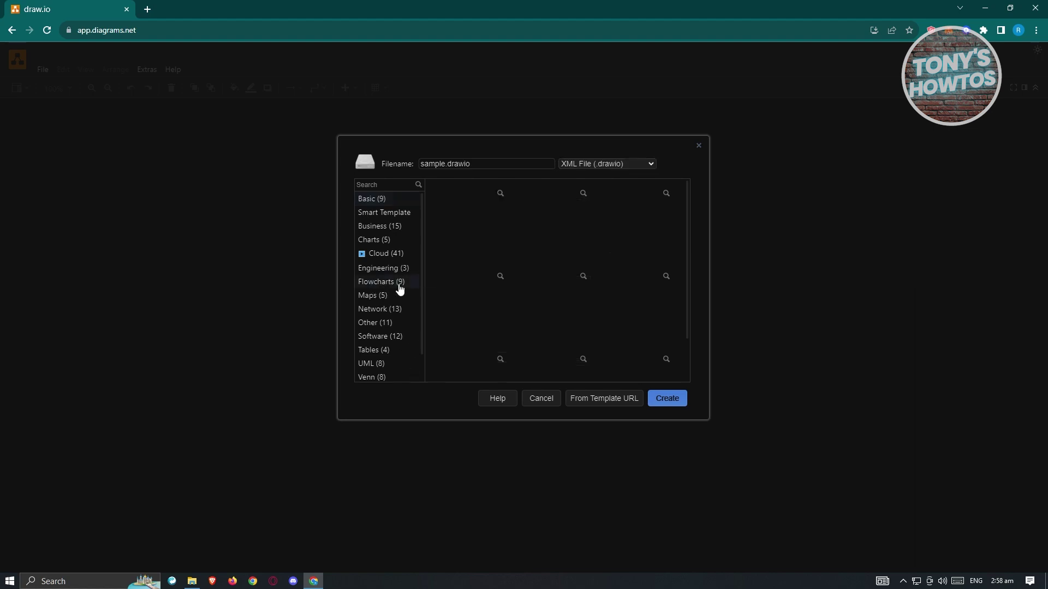
left_click(382, 298)
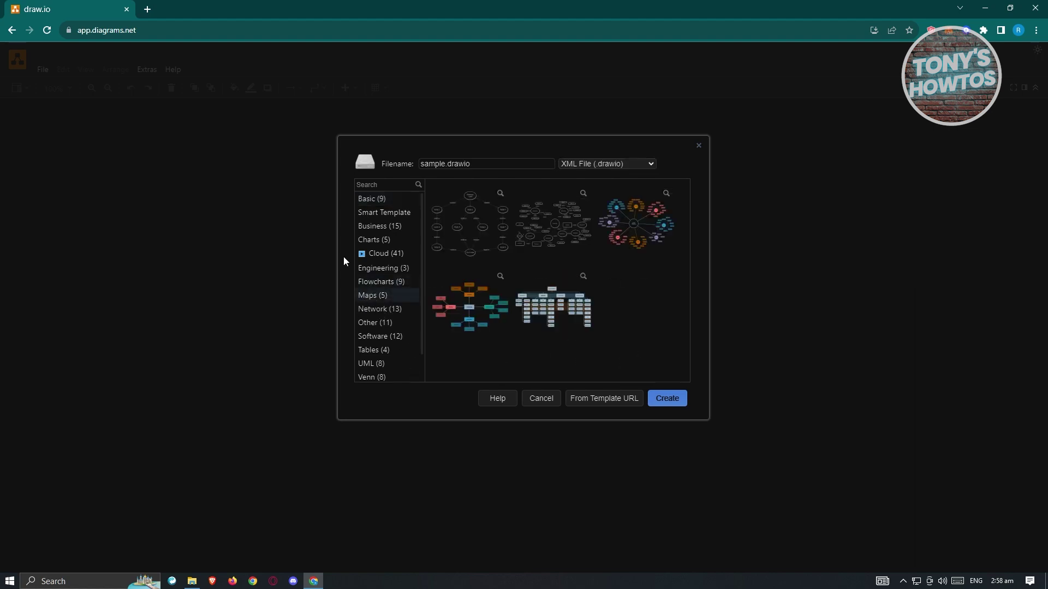
left_click(368, 200)
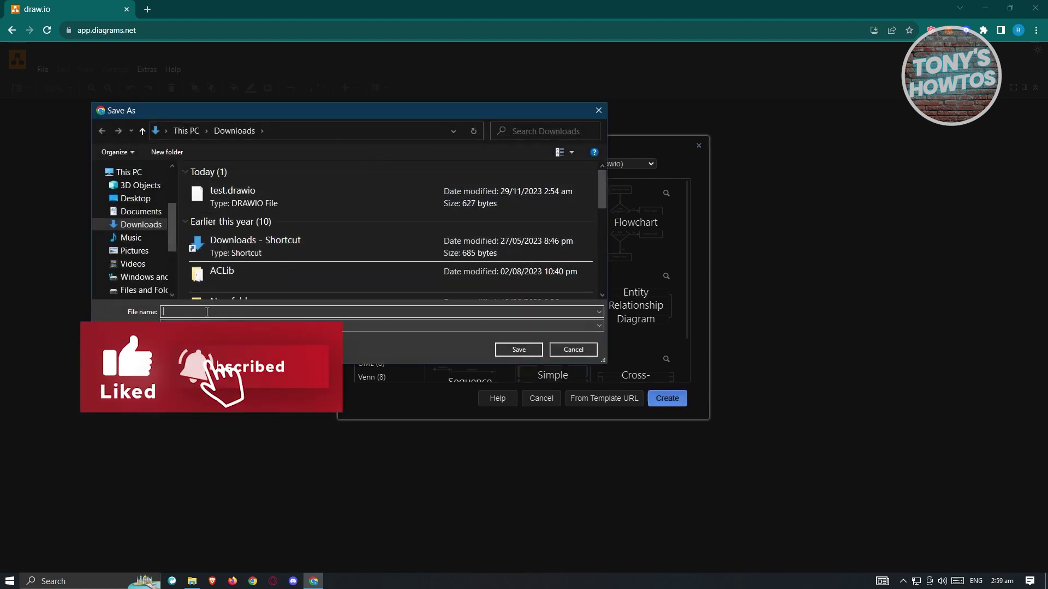
- Save the blank diagram as 'sample' in the Downloads folder
mouse_move(333, 114)
left_mouse_down()
mouse_move(742, 116)
mouse_move(386, 300)
mouse_move(404, 175)
mouse_move(399, 135)
left_mouse_up()
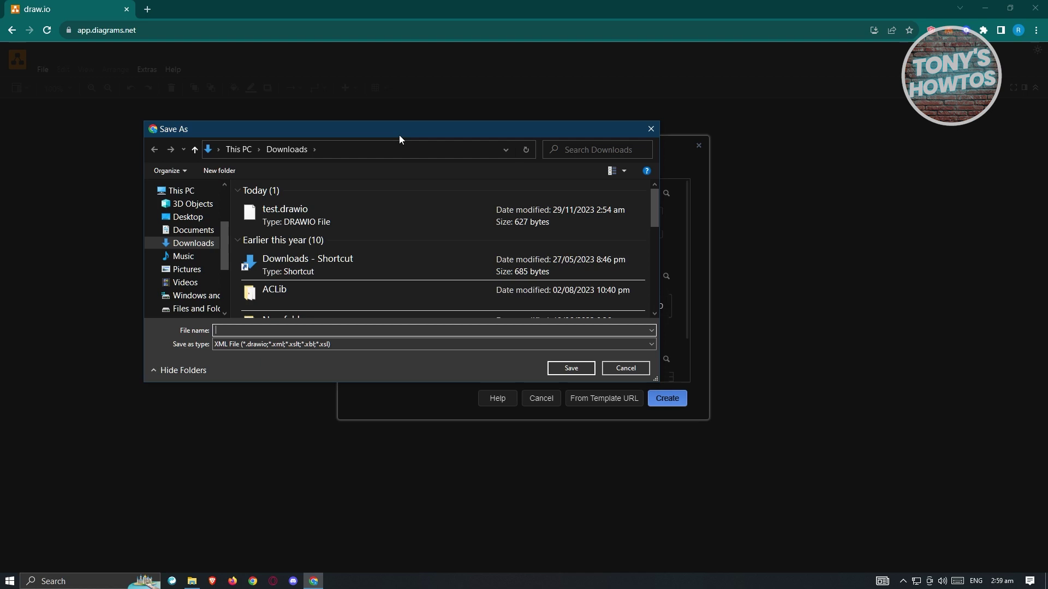
type("samp")
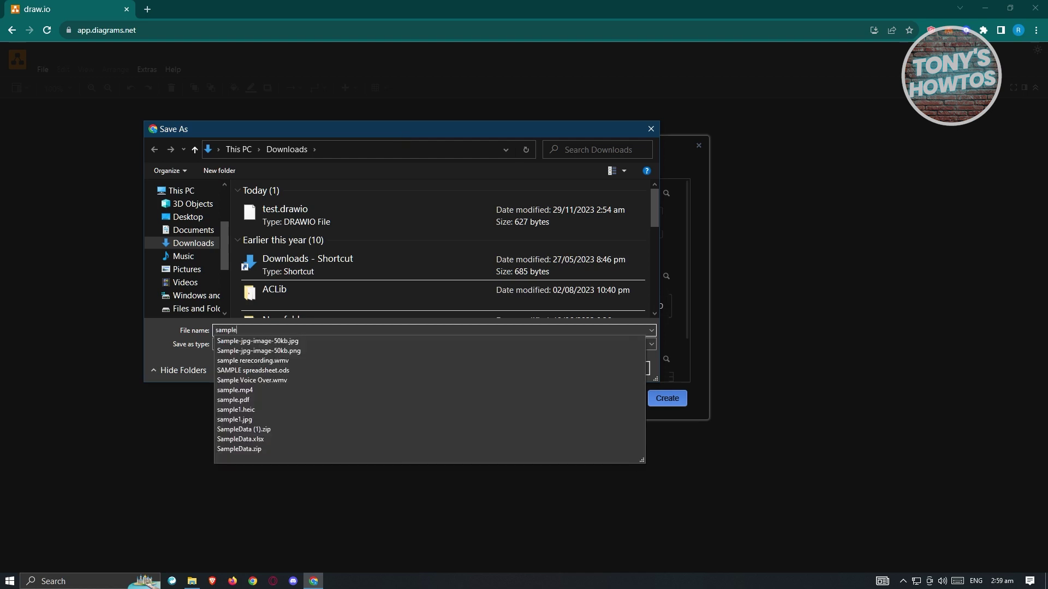
type("le")
left_click(180, 358)
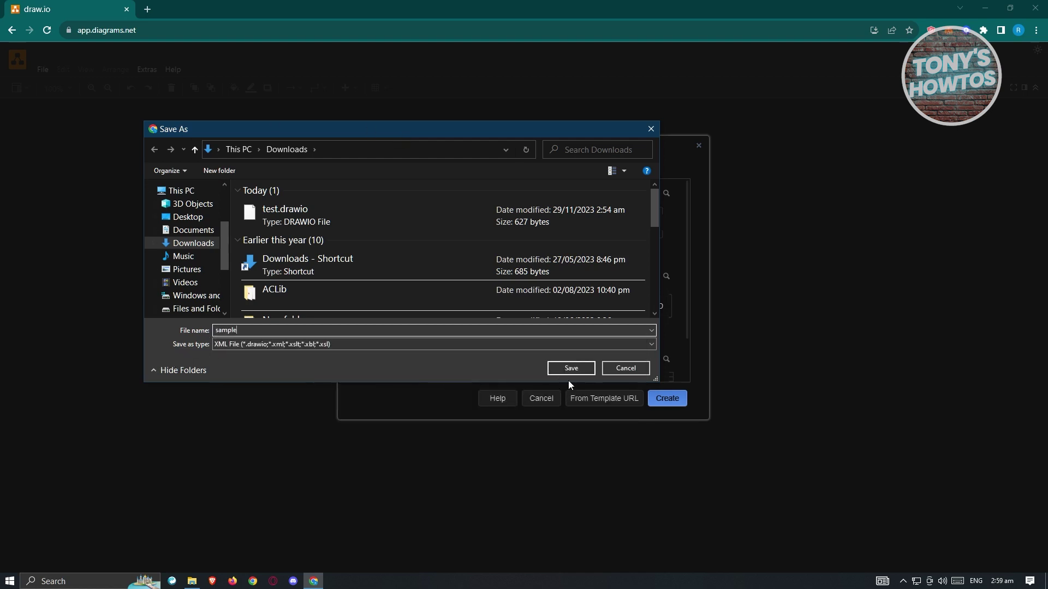
left_click(584, 368)
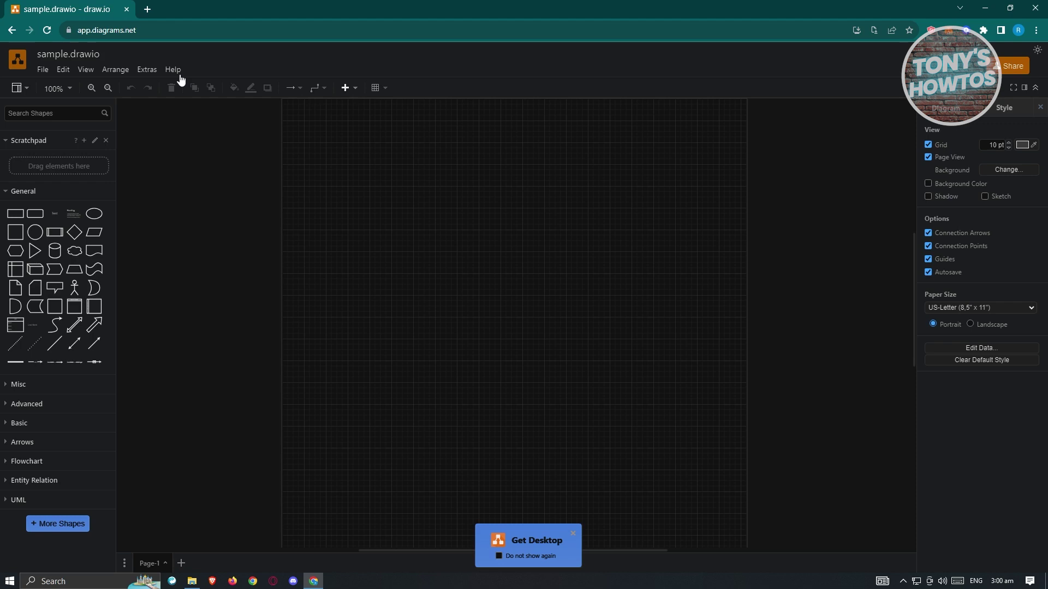
- Look through the File and Edit menus without choosing any command
left_click(42, 70)
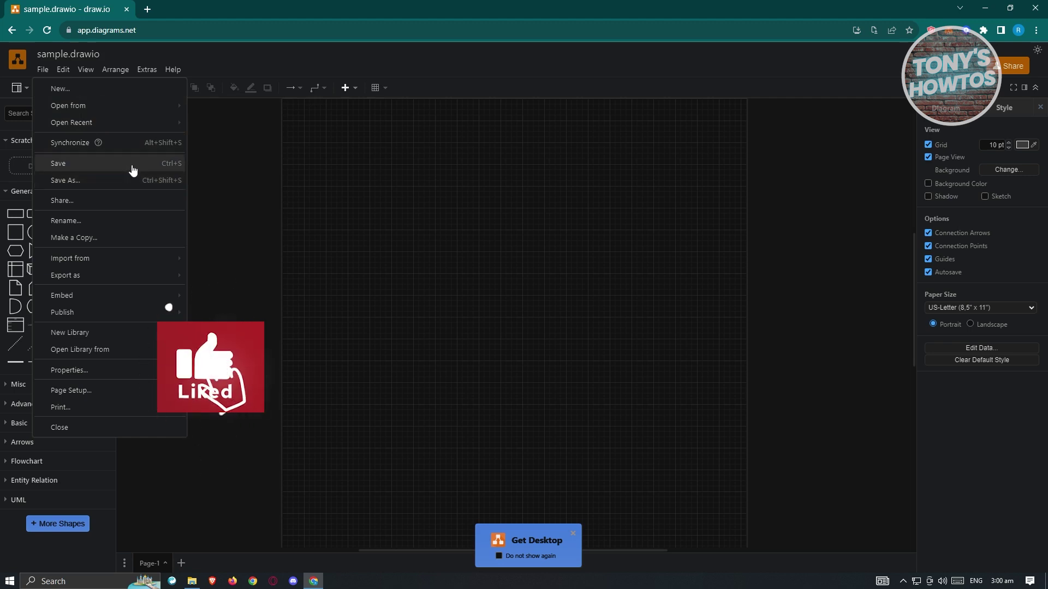
left_click(242, 161)
left_click(64, 70)
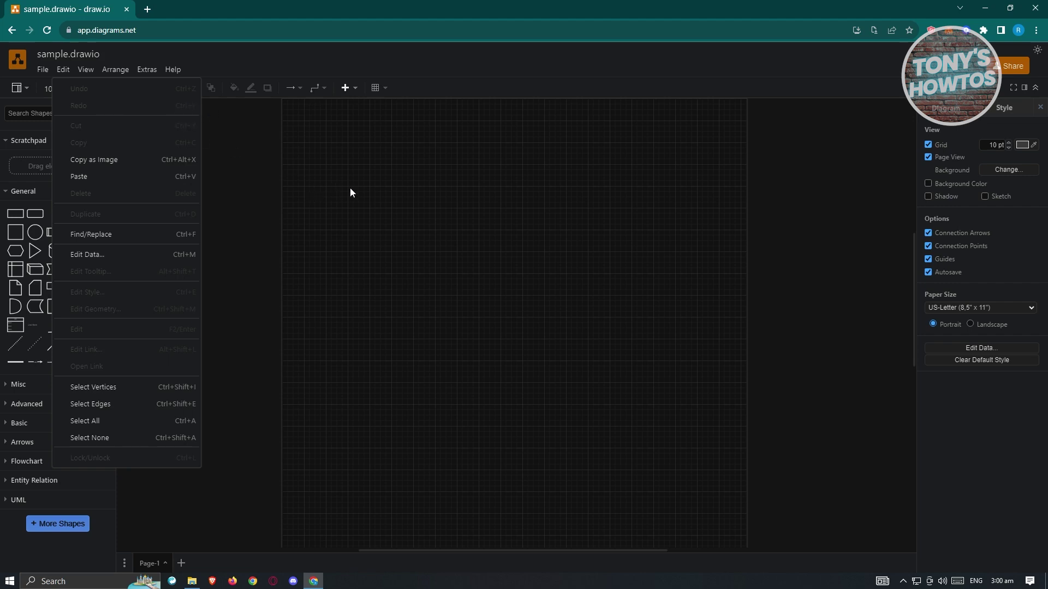
left_click(360, 225)
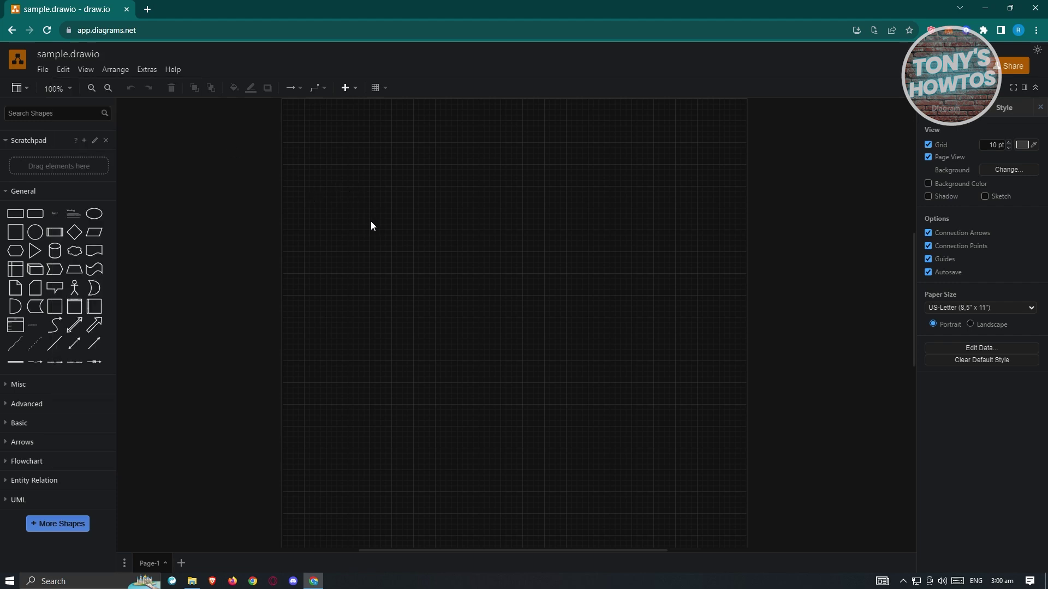
- Turn the canvas rulers on and off again, then display the zoom level list
left_click(24, 88)
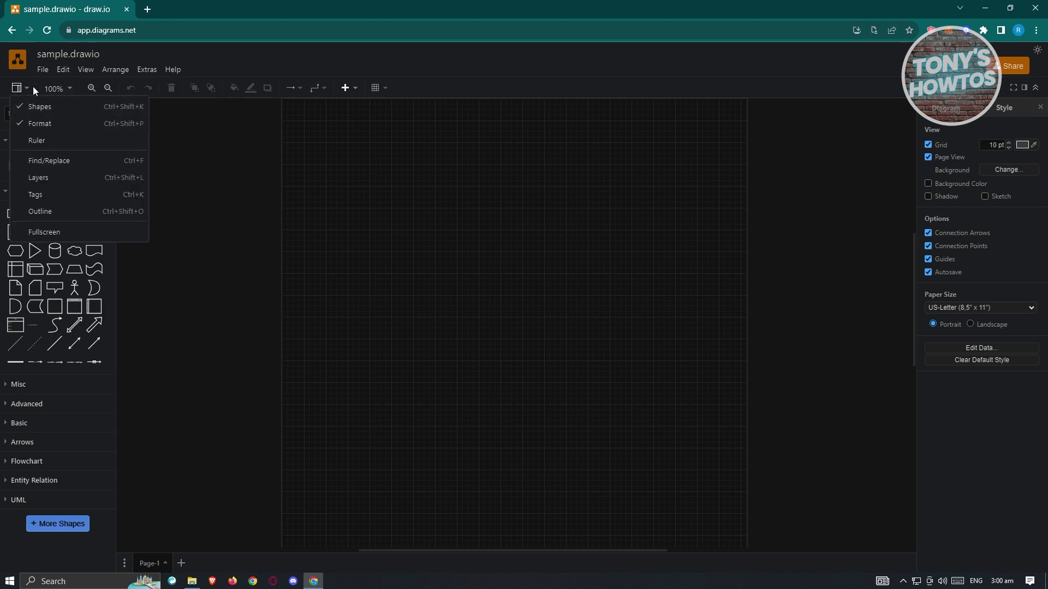
left_click(71, 143)
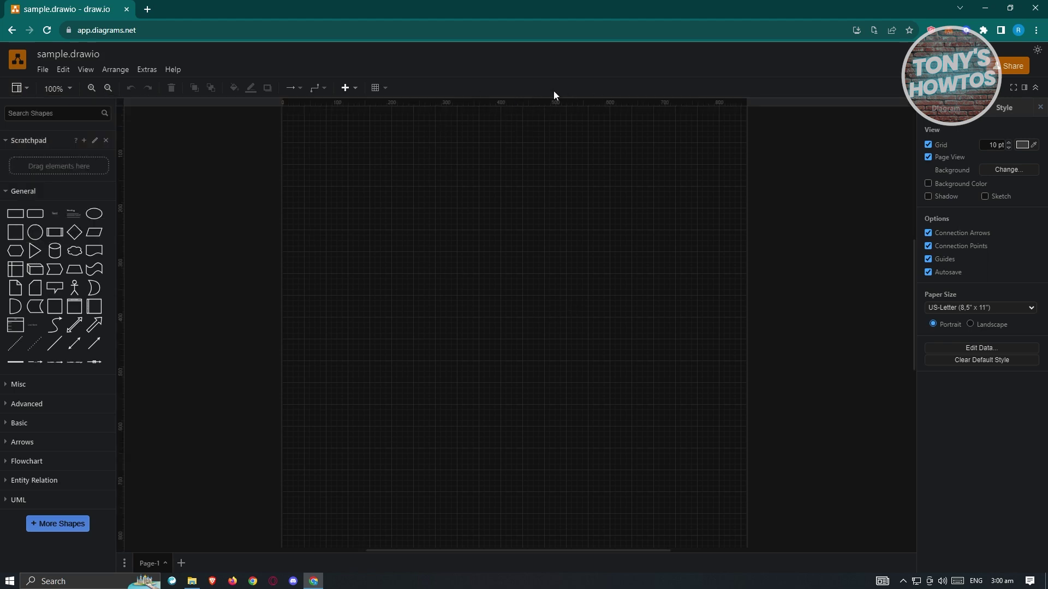
left_click(26, 87)
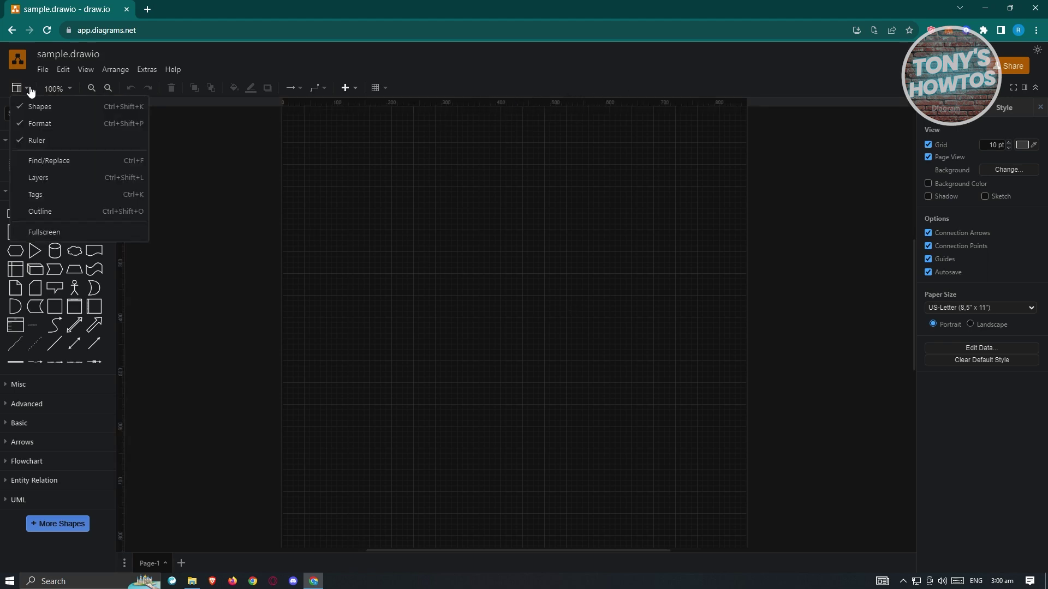
left_click(30, 143)
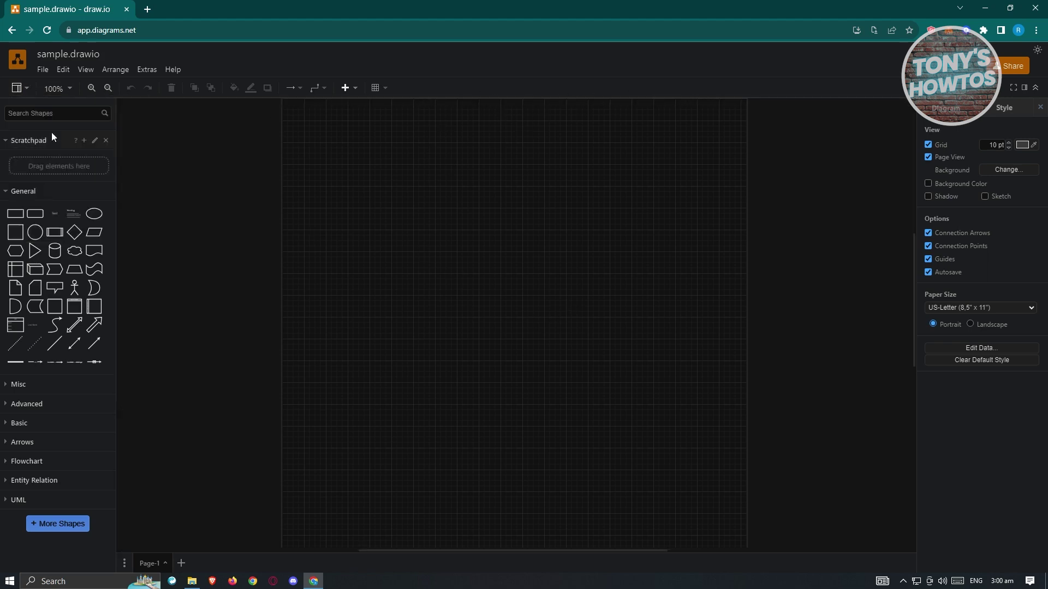
left_click(68, 89)
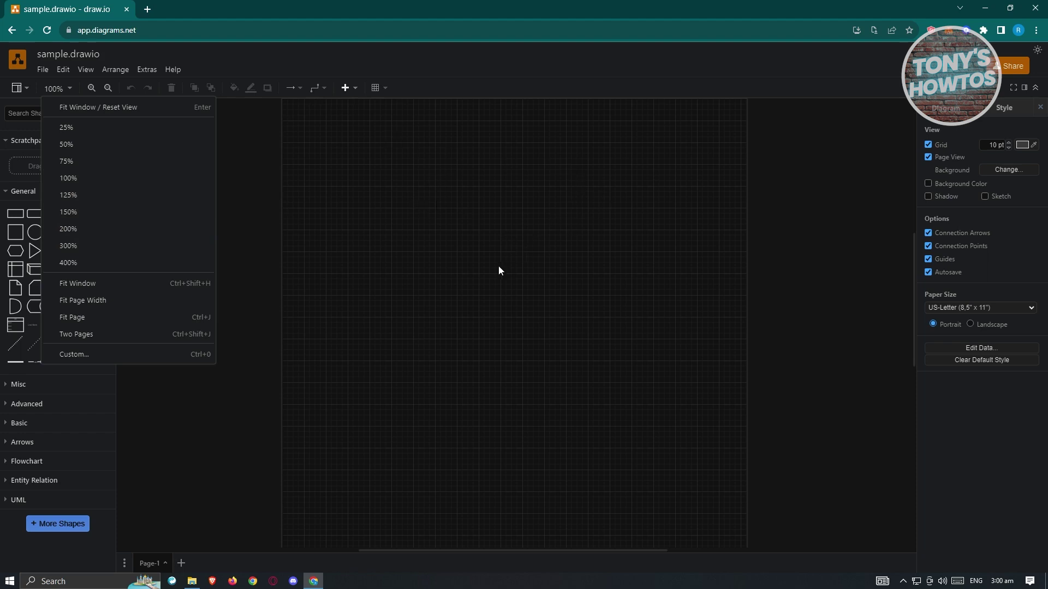
- Close the zoom menu unchanged and cancel out of the empty Scratchpad editor
left_click(259, 150)
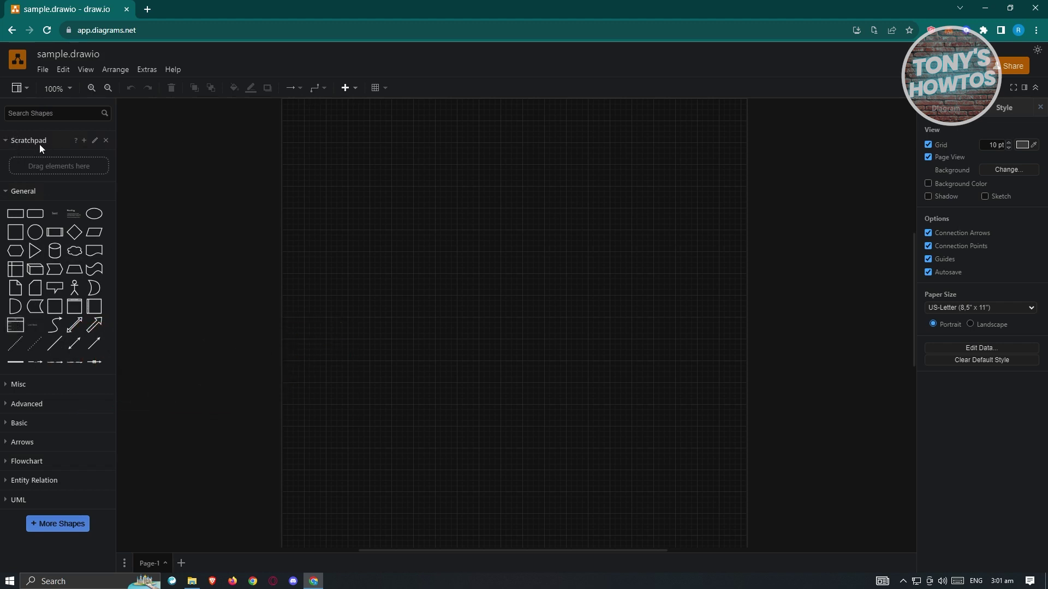
left_click(95, 141)
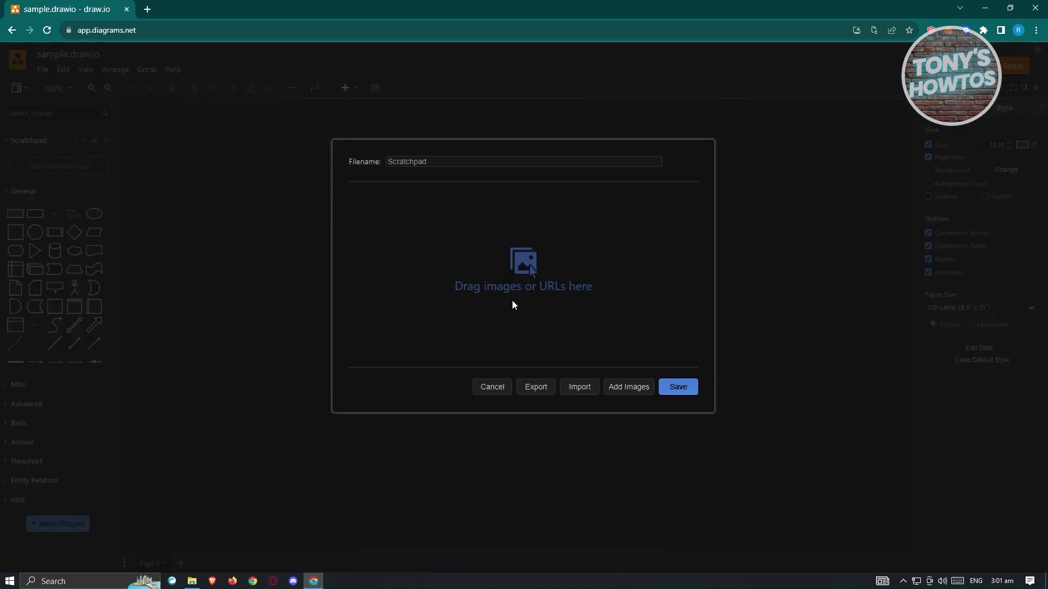
left_click(493, 387)
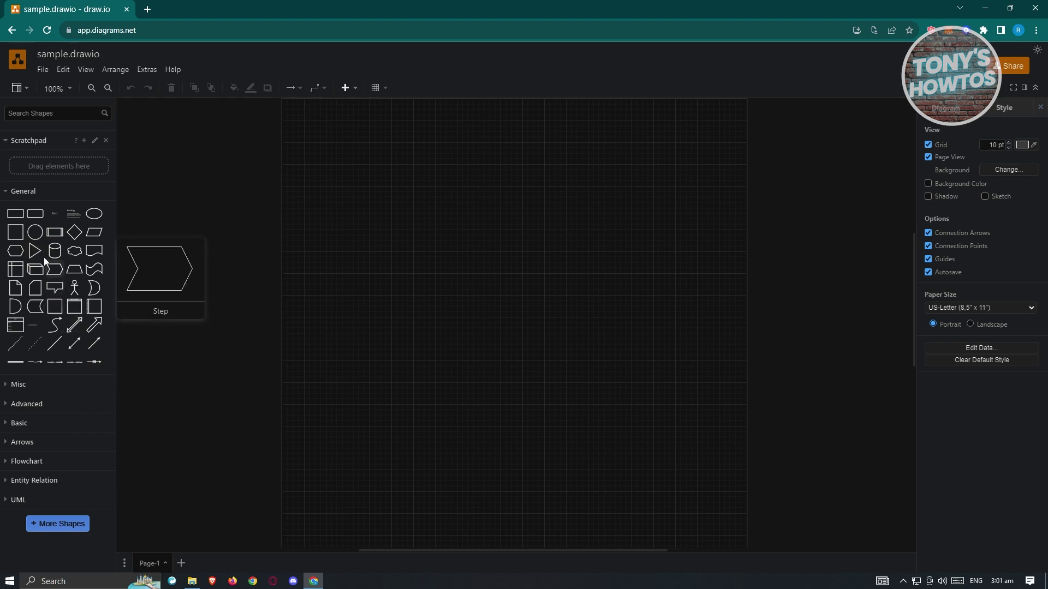
- Place an Ellipse circle, a Document shape and an Actor figure on Page-1
left_click_drag(34, 238, 390, 230)
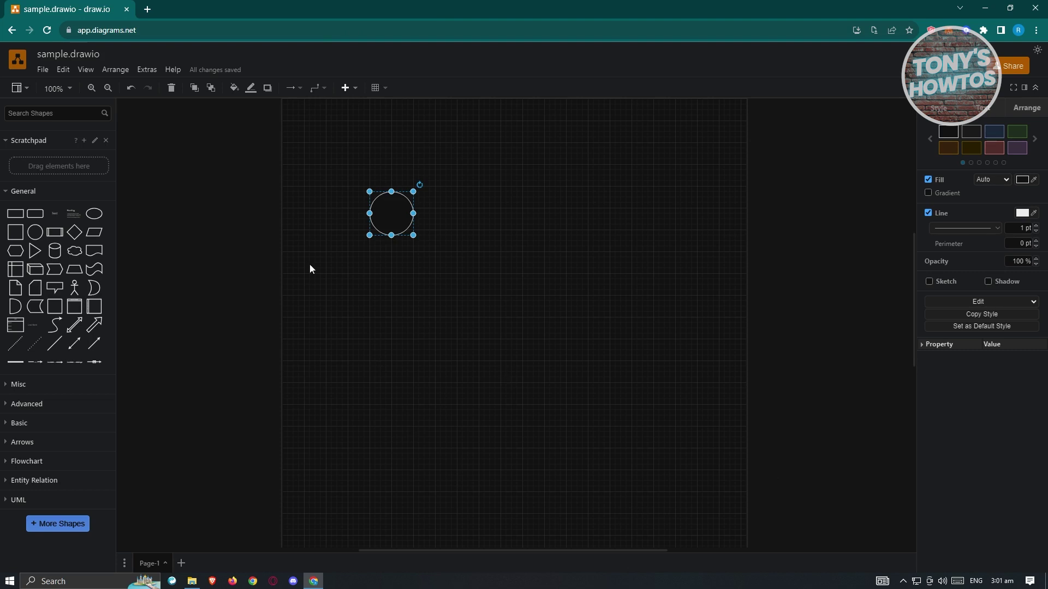
left_click_drag(385, 213, 375, 202)
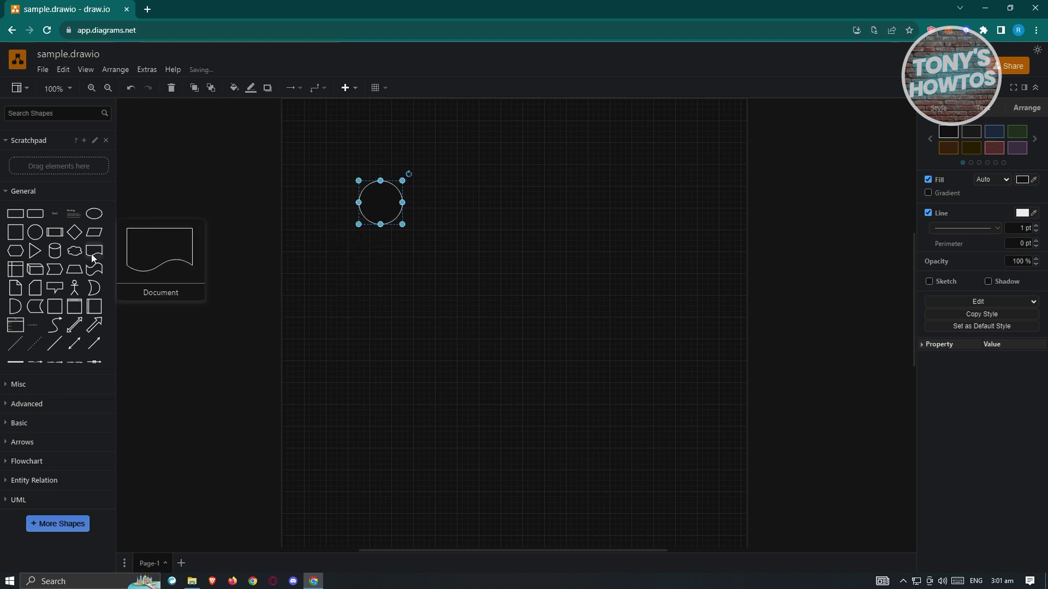
left_click_drag(92, 254, 573, 249)
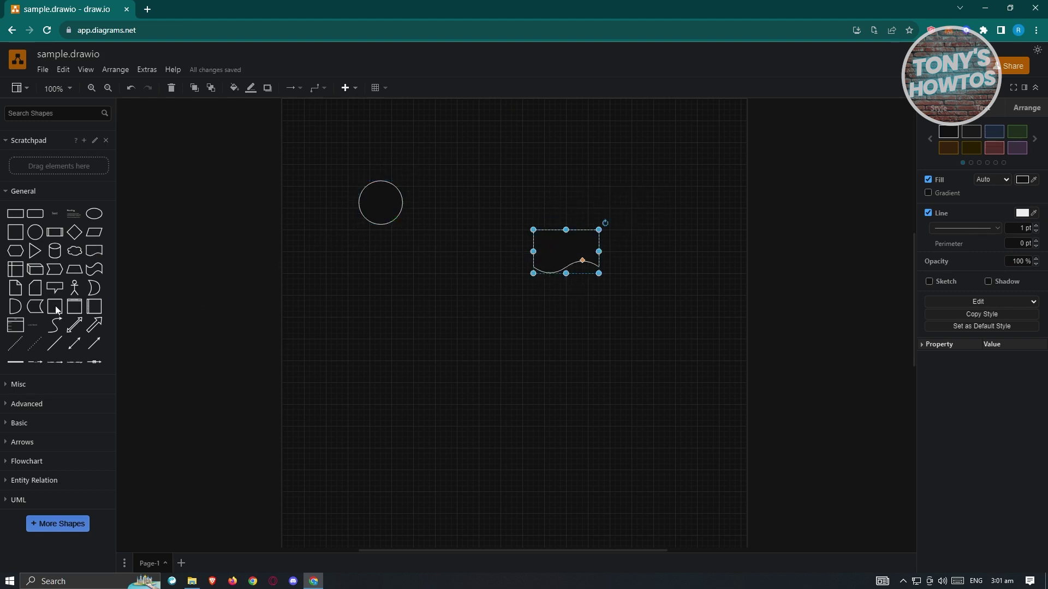
left_click_drag(524, 334, 454, 328)
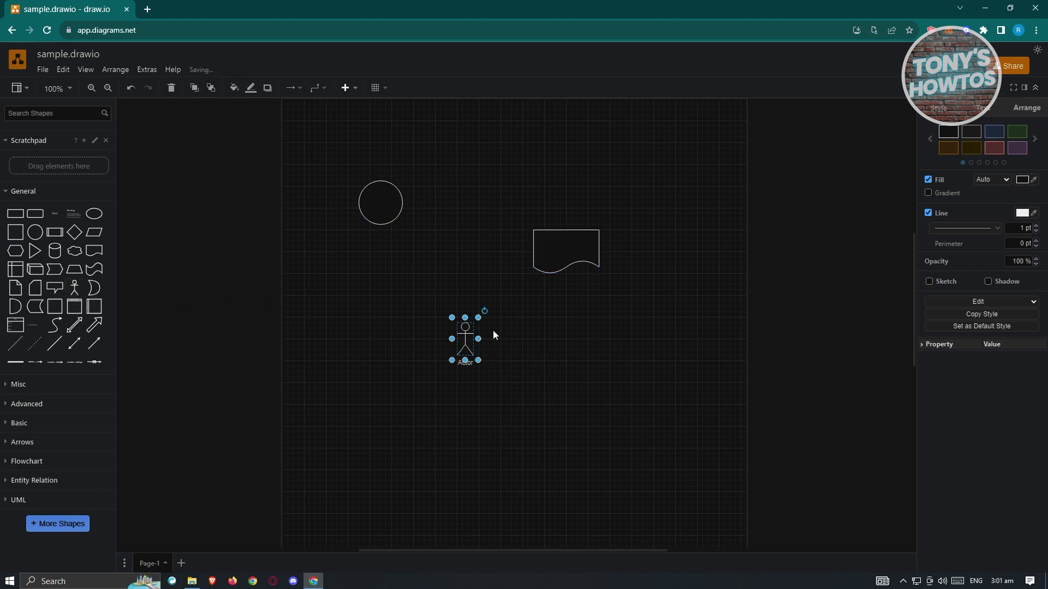
left_click(602, 358)
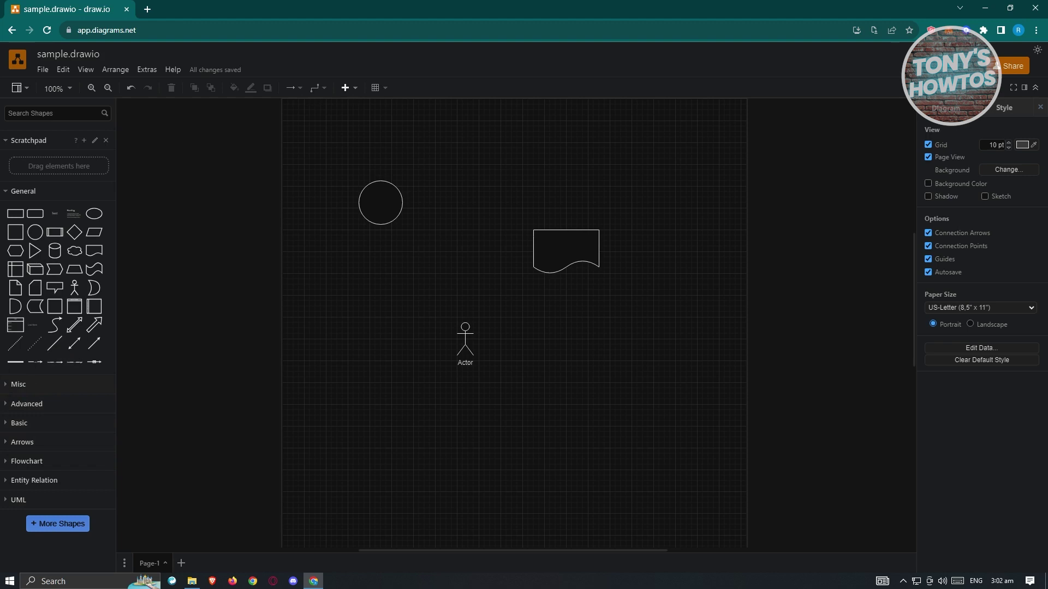
left_click(6, 385)
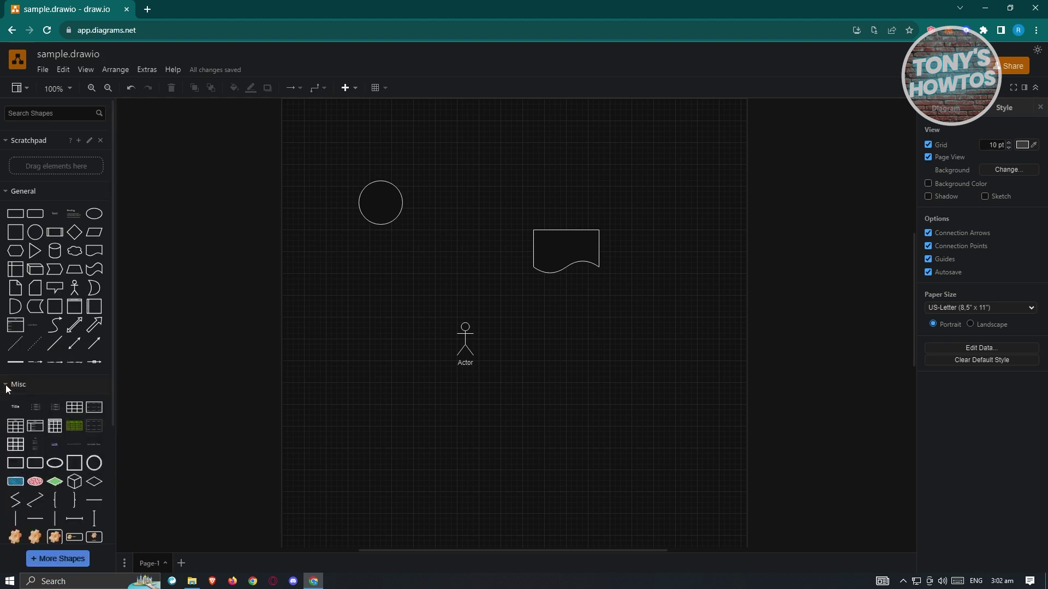
scroll(35, 343, "down", 3)
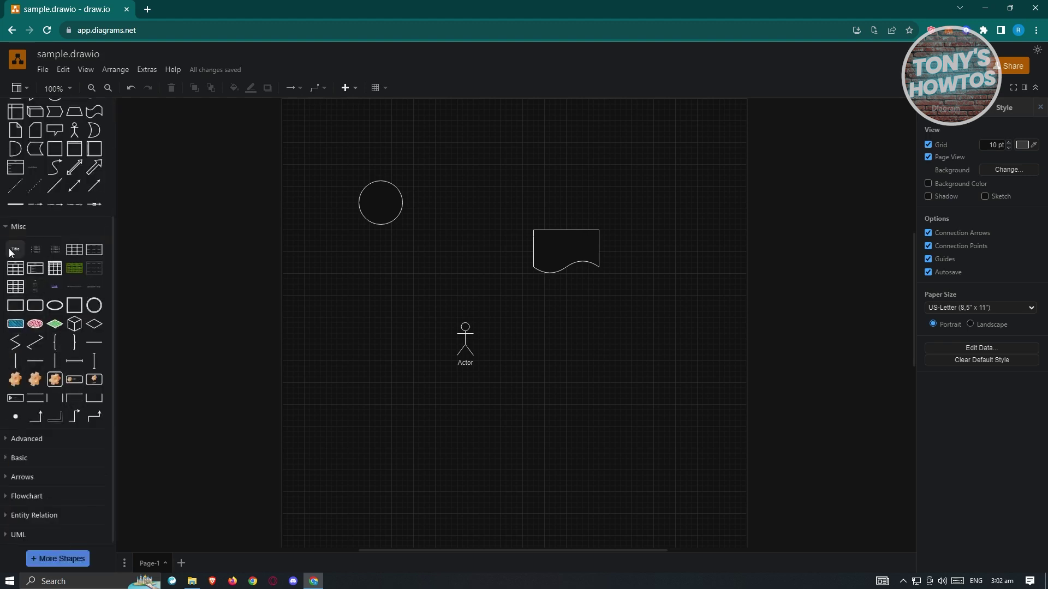
left_click(6, 228)
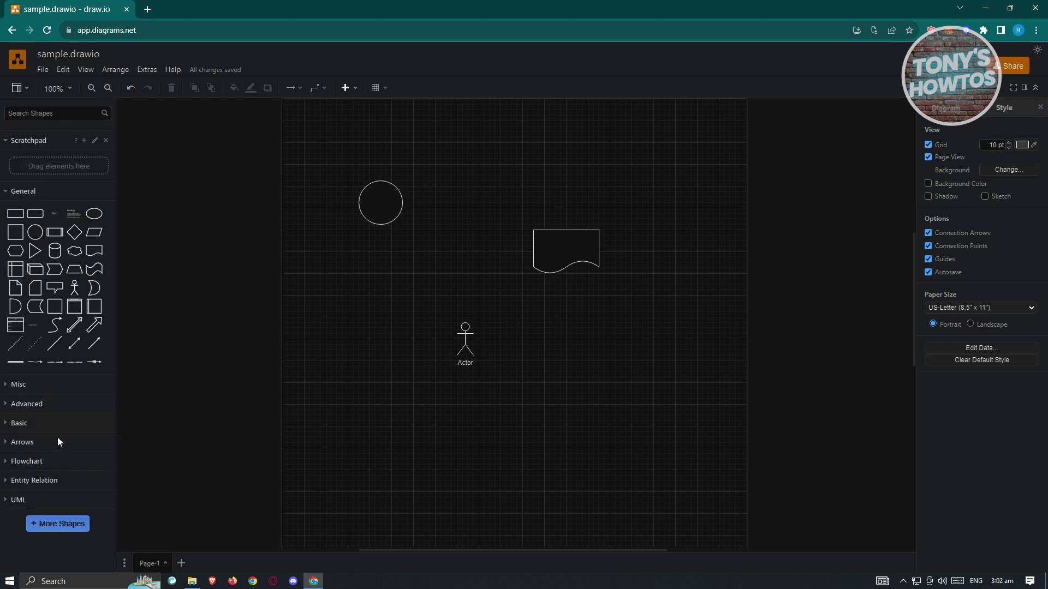
left_click(10, 404)
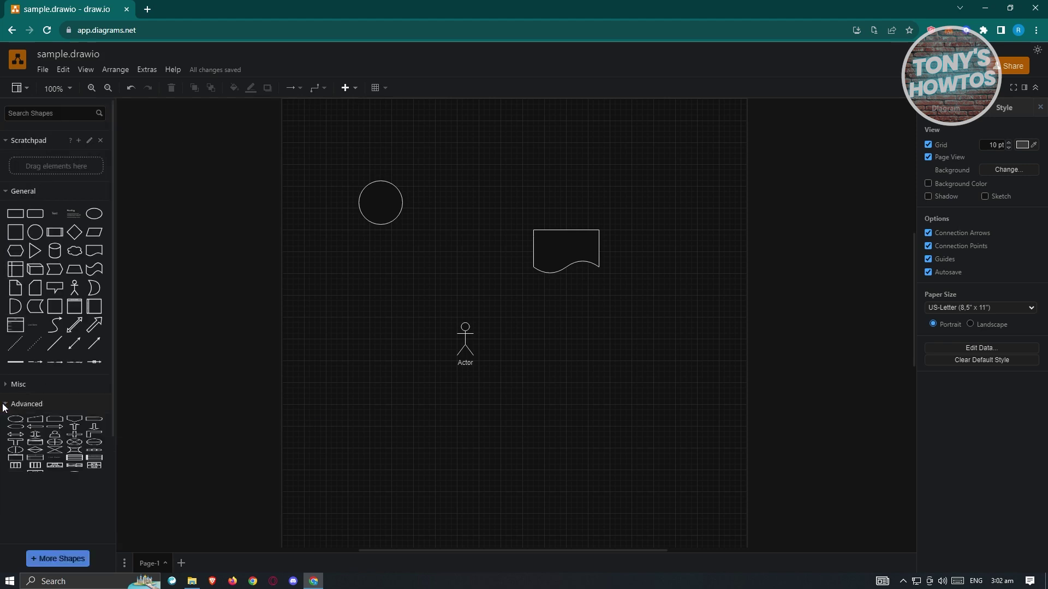
scroll(54, 415, "down", 3)
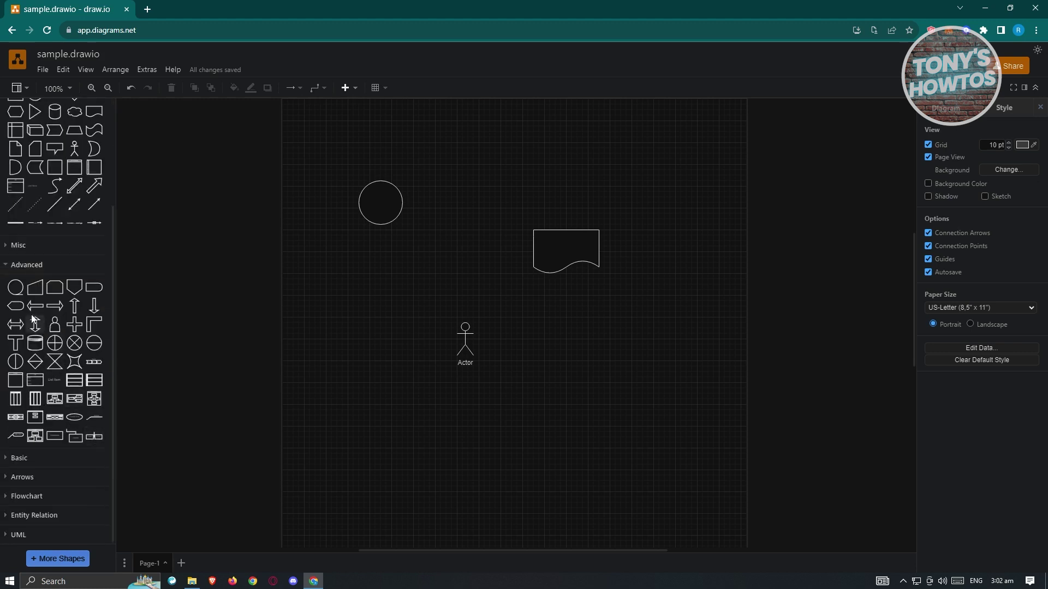
left_click(7, 266)
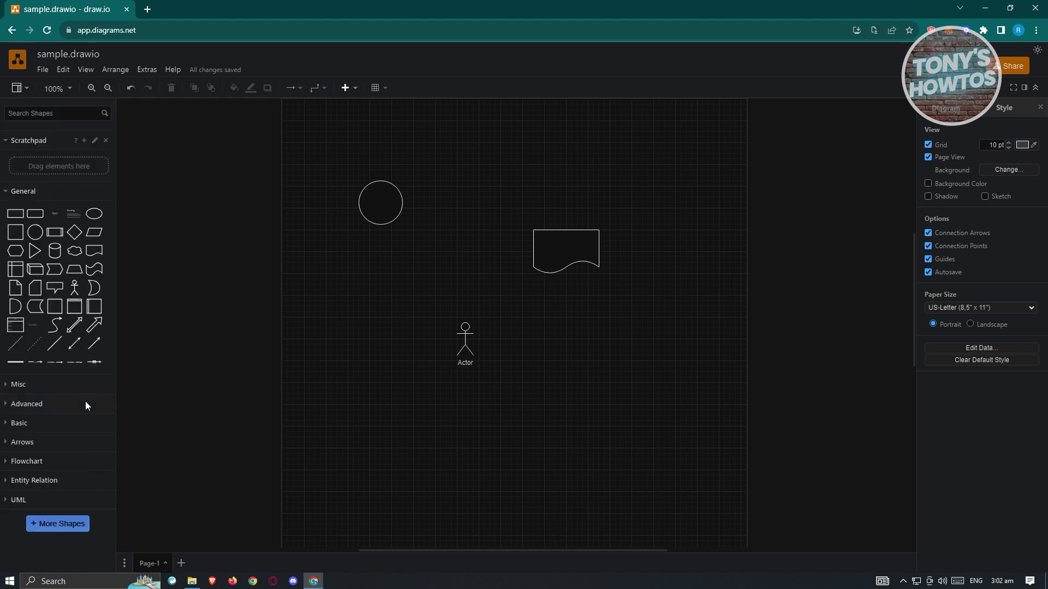
left_click(7, 462)
scroll(48, 449, "down", 1)
scroll(56, 461, "down", 2)
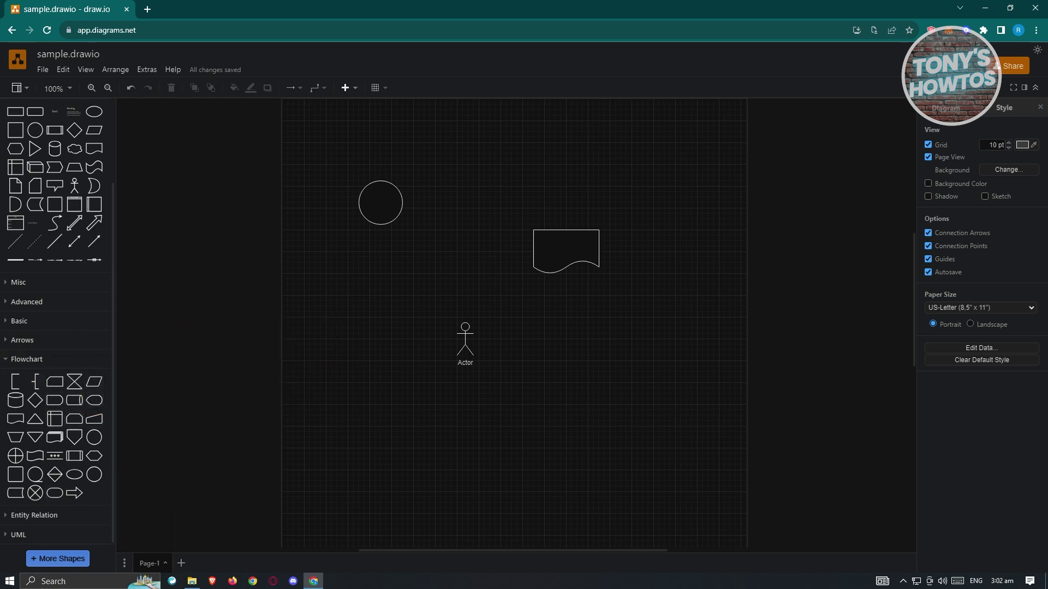
left_click(9, 362)
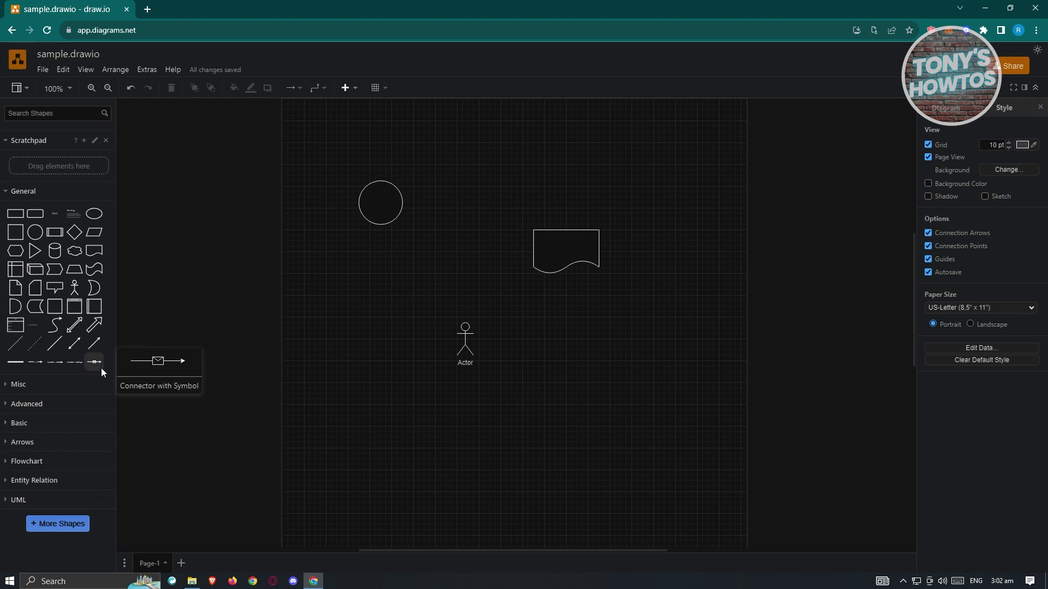
- Enable the Android library under Software in More Shapes and apply it
left_click(76, 525)
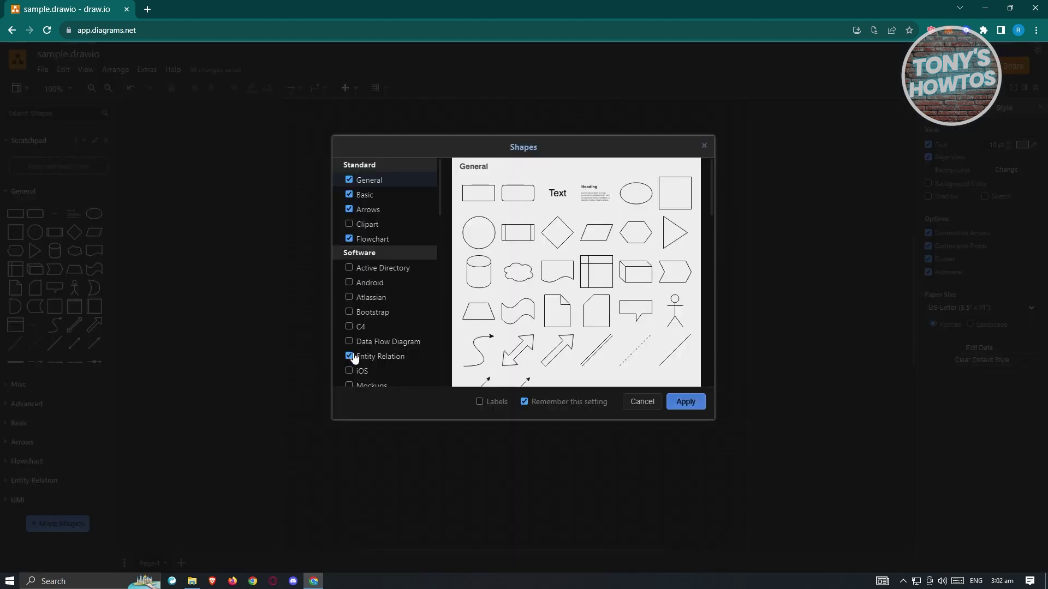
left_click(380, 285)
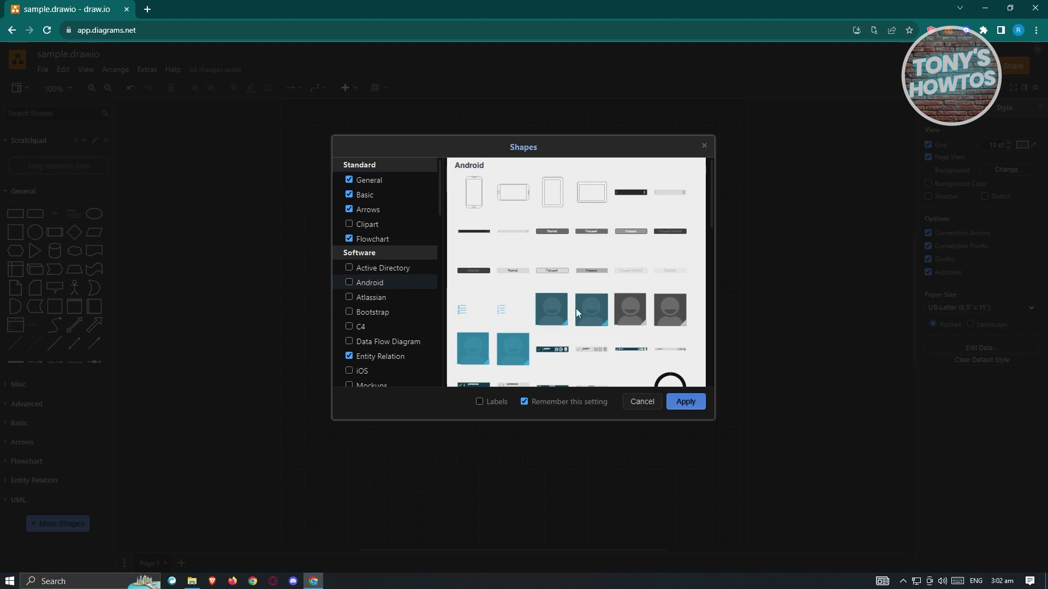
scroll(644, 305, "down", 3)
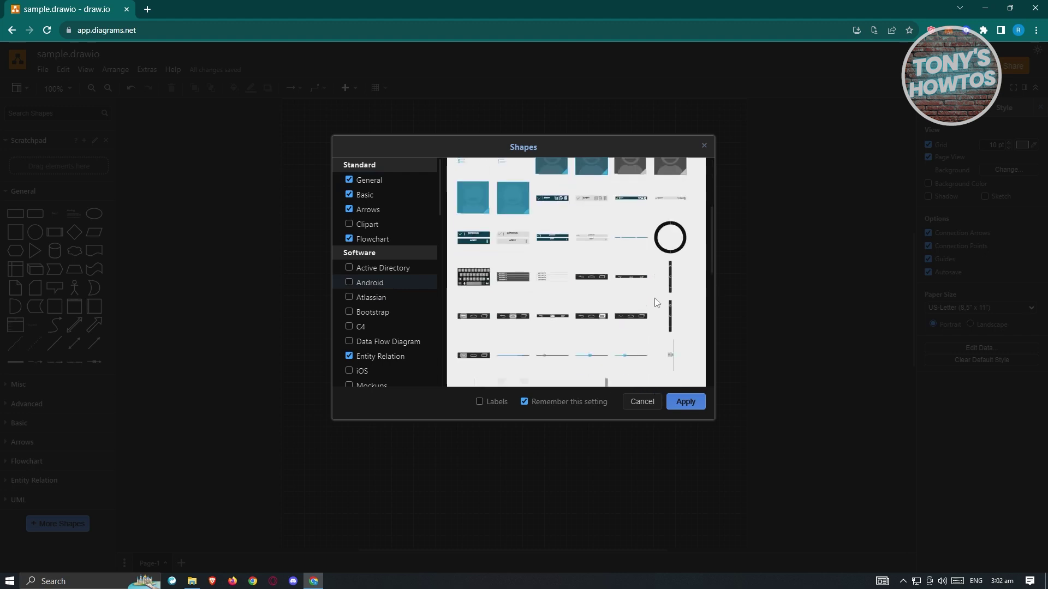
left_click(349, 283)
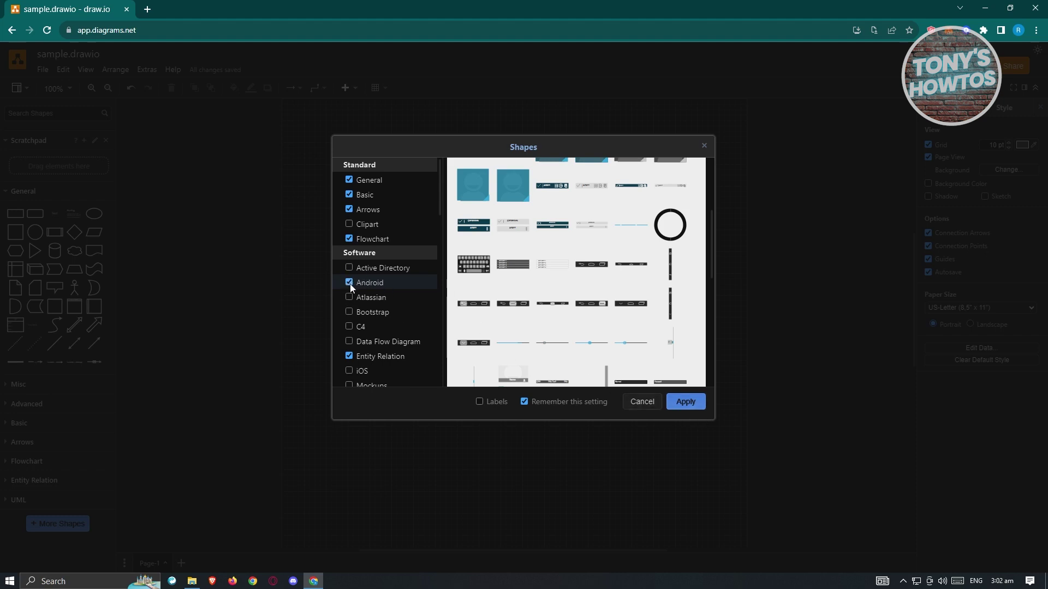
left_click(686, 402)
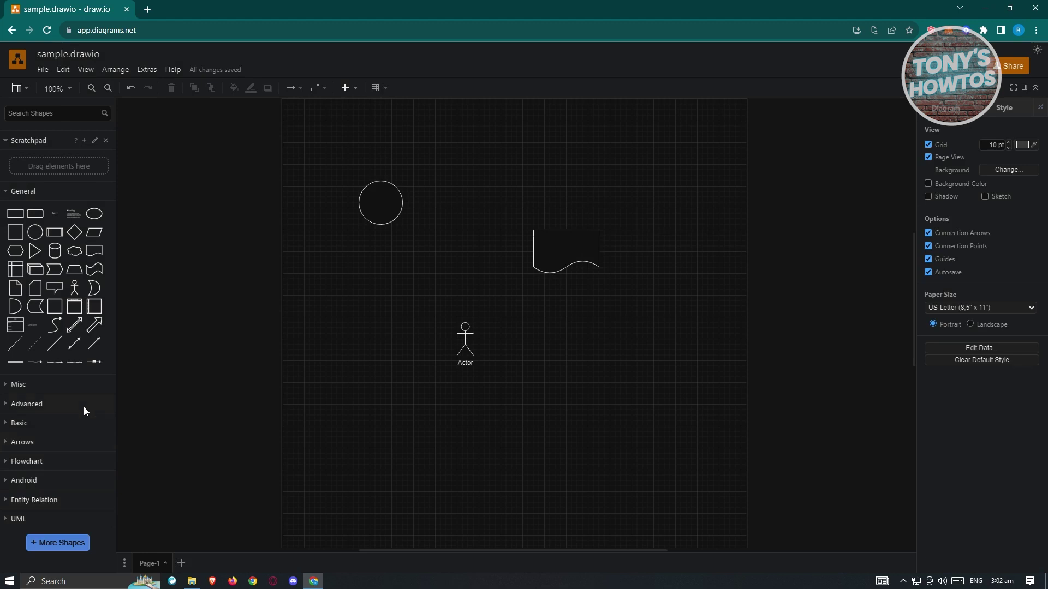
- Drop an Android phone frame right of the shapes and move the Document nearer the circle
left_click(7, 481)
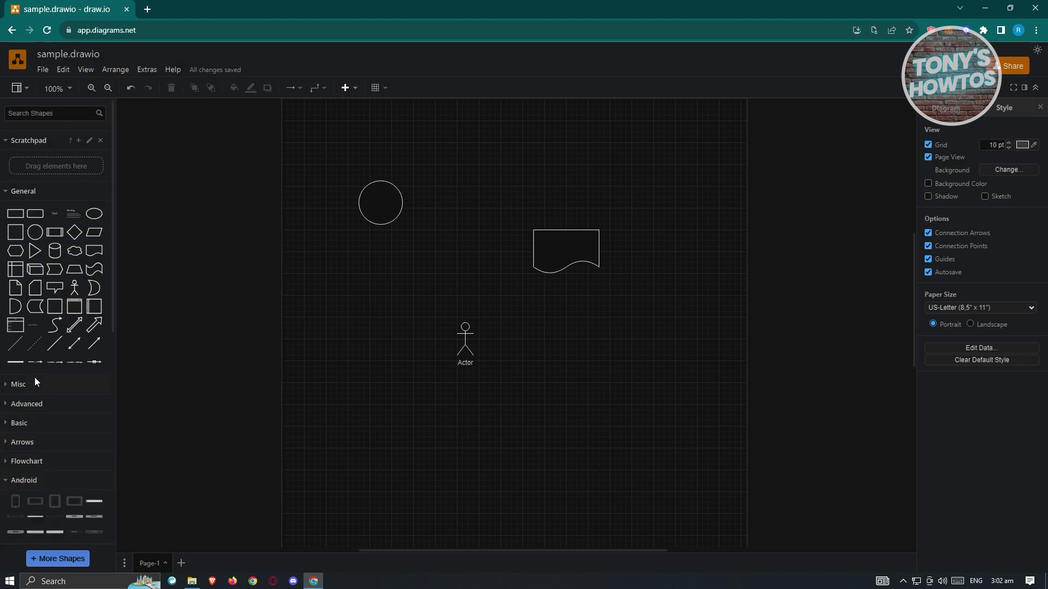
scroll(32, 377, "down", 2)
scroll(33, 388, "down", 2)
mouse_move(18, 340)
left_mouse_down()
mouse_move(491, 346)
mouse_move(560, 317)
mouse_move(540, 313)
mouse_move(584, 302)
mouse_move(682, 207)
left_mouse_up()
left_click_drag(578, 236, 493, 215)
left_click_drag(666, 213, 627, 216)
left_click(729, 146)
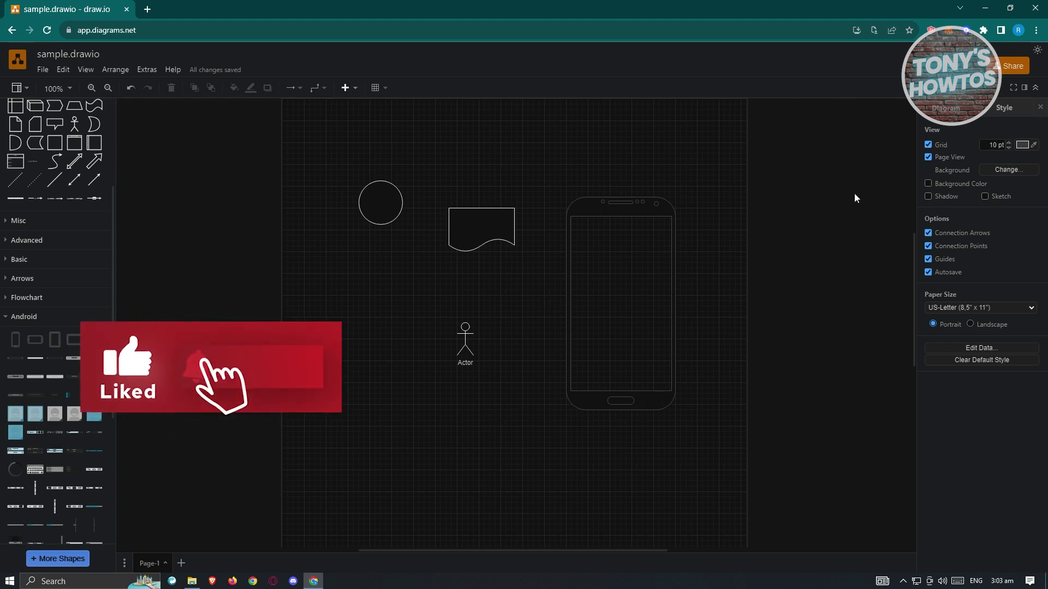
- Turn the page grid and page view off, then back on
left_click(928, 144)
left_click(928, 144)
left_click(927, 157)
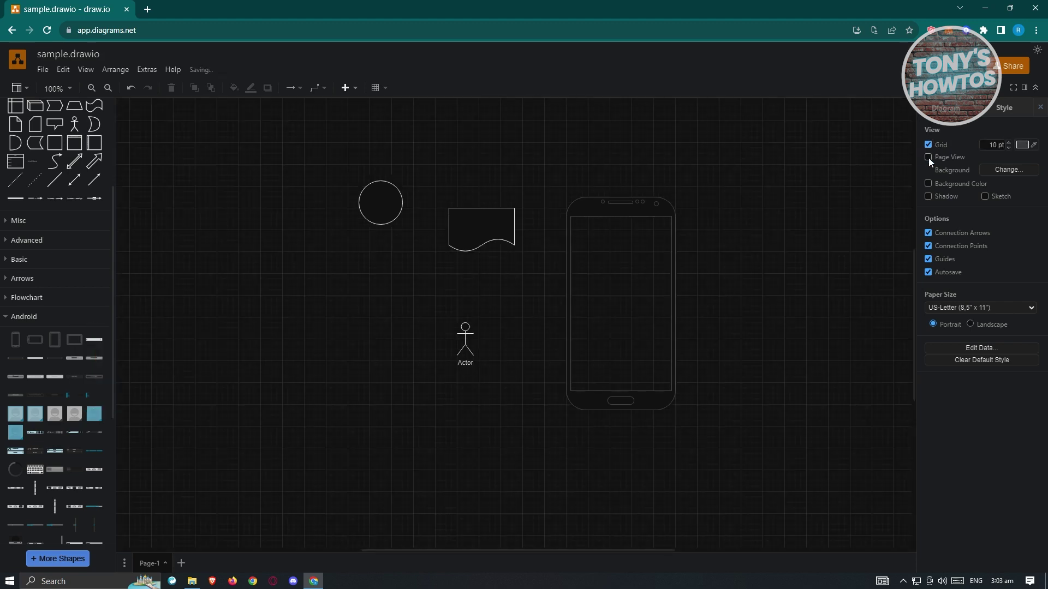
left_click(927, 157)
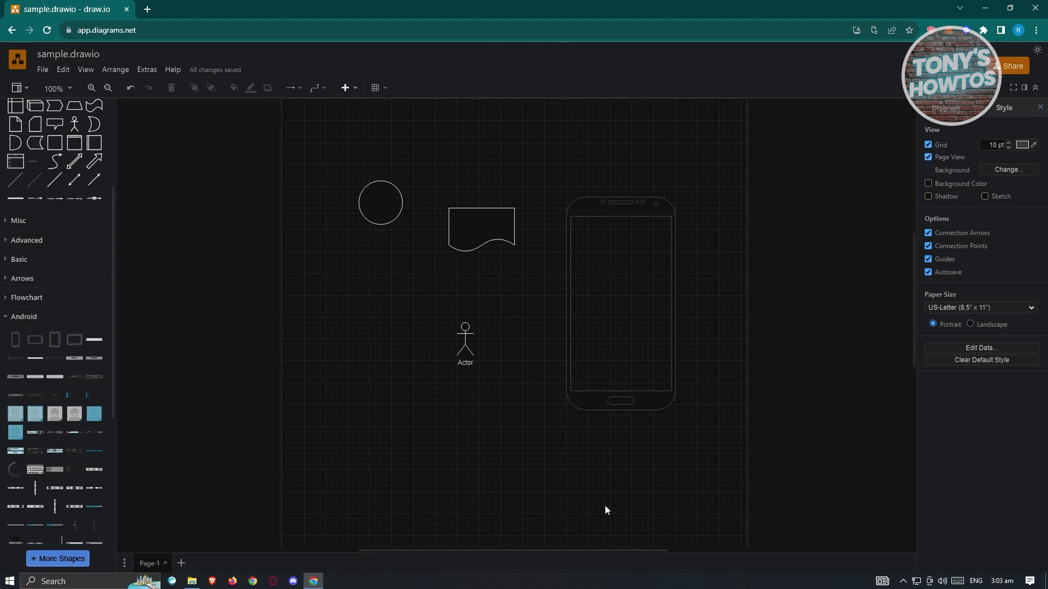
- Enable a page background colour and apply a light grey shade
left_click(928, 183)
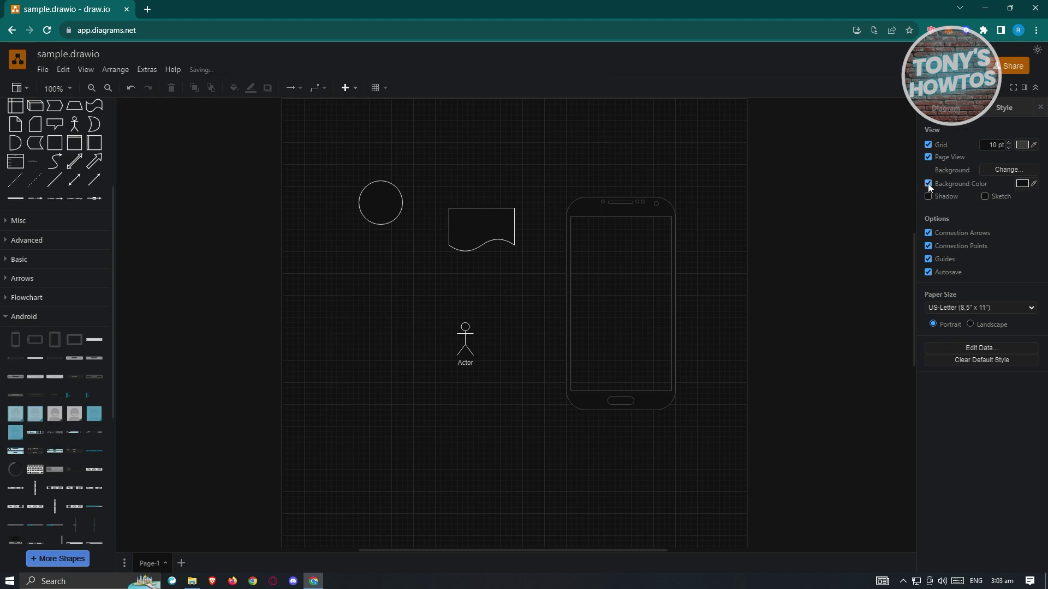
left_click(1022, 184)
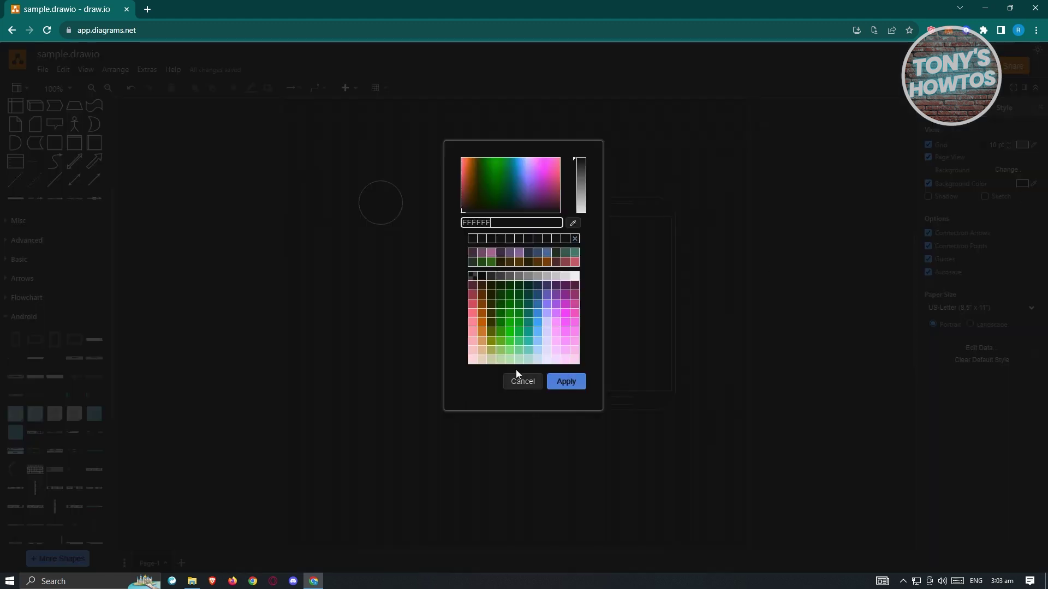
left_click(575, 187)
left_click(577, 184)
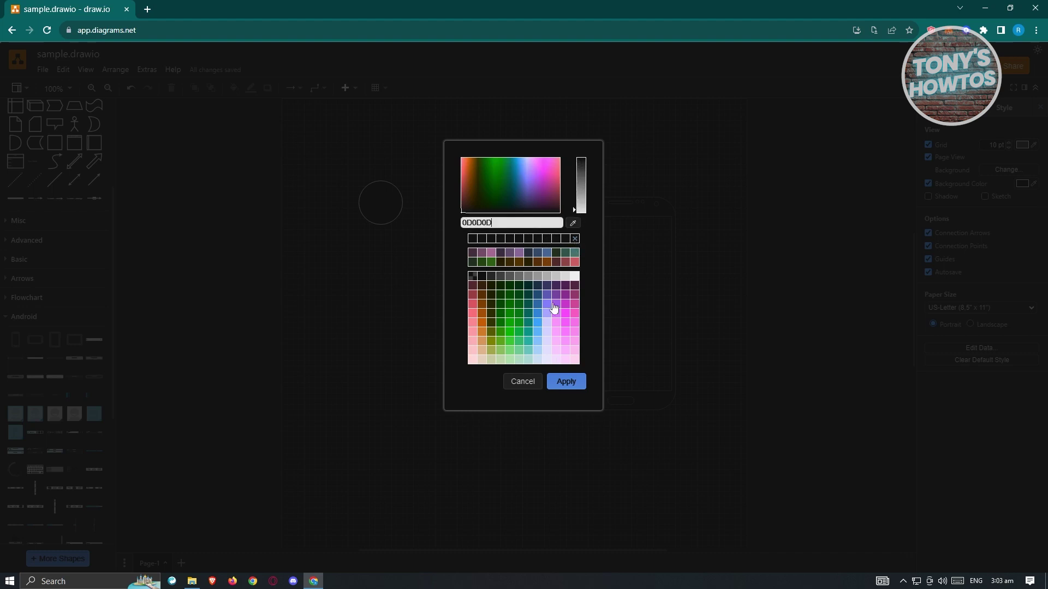
left_click(567, 382)
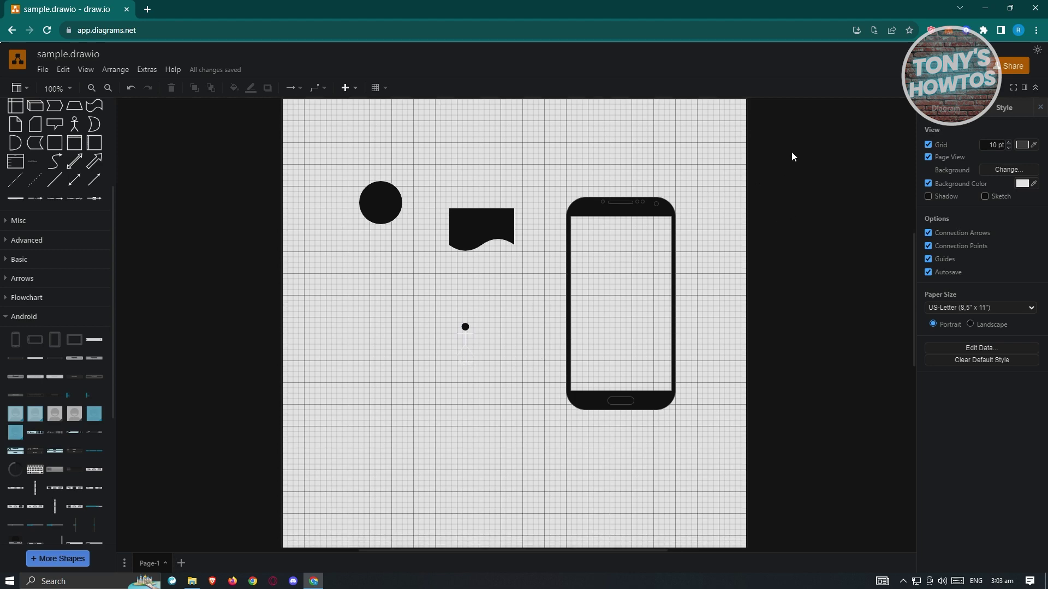
- Try Shadow and Sketch styling on the diagram, then switch both off again
left_click(928, 196)
left_click(932, 197)
left_click(985, 197)
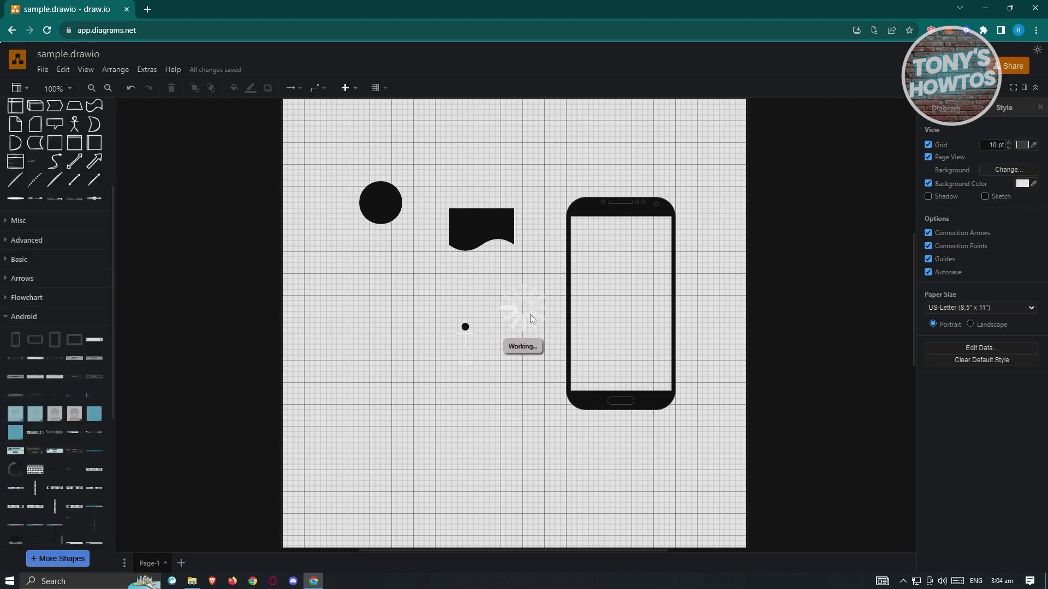
left_click(985, 196)
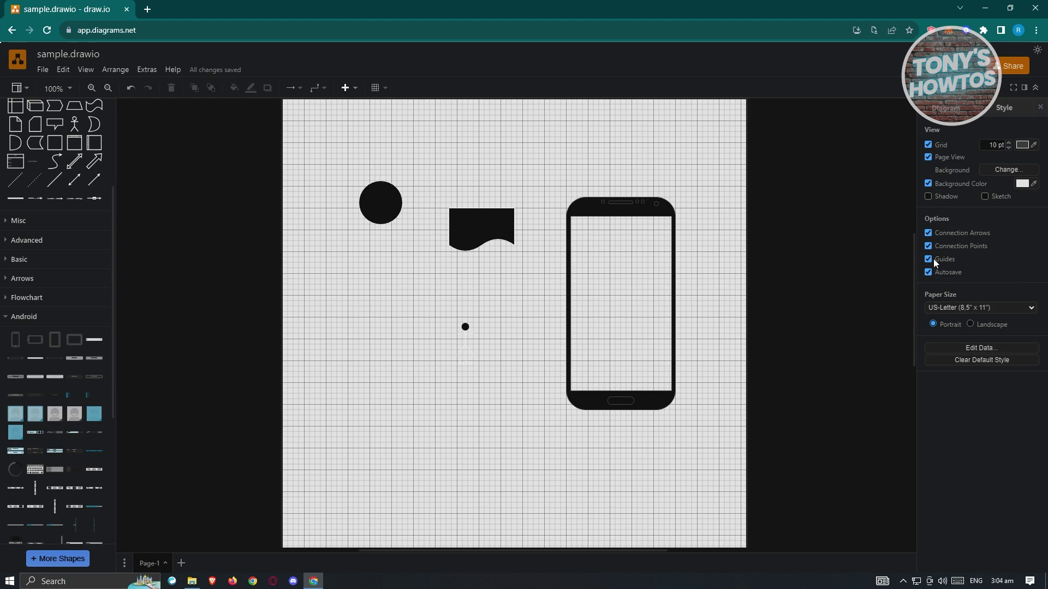
- Preview the Style presets, return to the Diagram settings and select the phone frame
left_click(1003, 109)
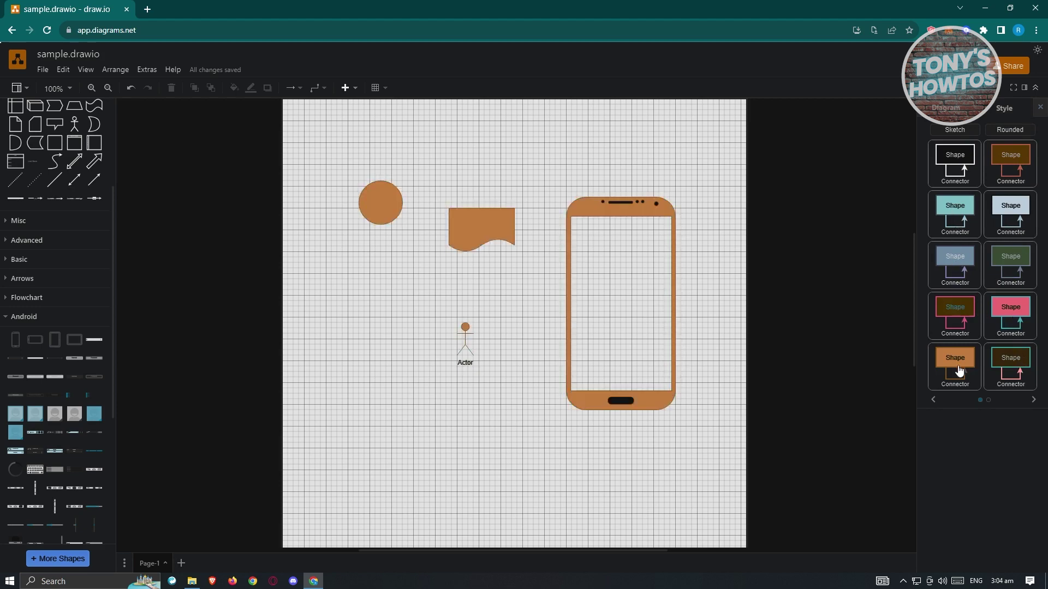
left_click(951, 112)
left_click(592, 207)
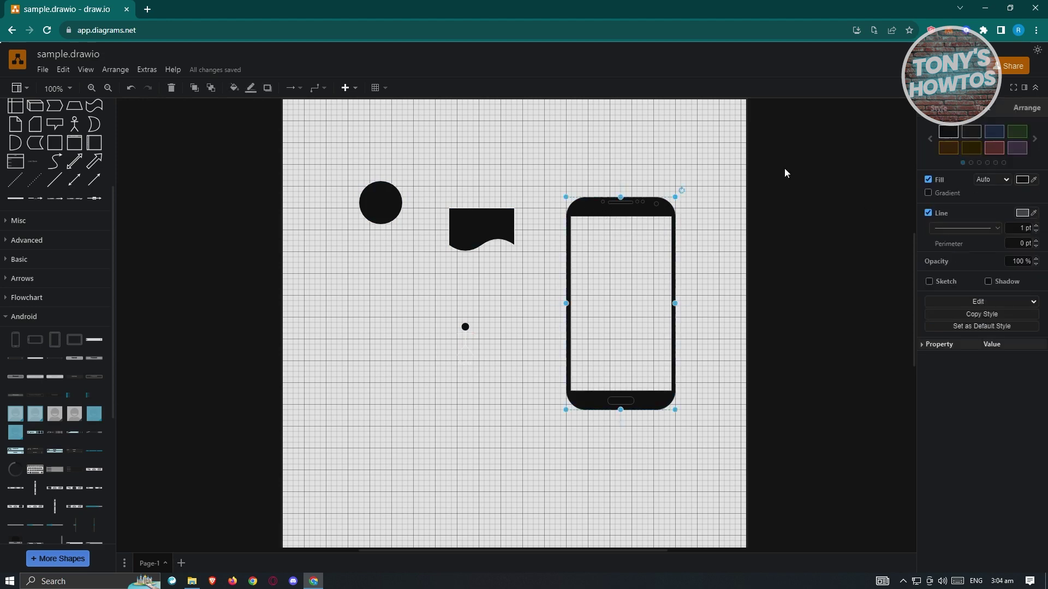
- Try navy, red and brown presets on the phone before settling on purple
left_click(994, 132)
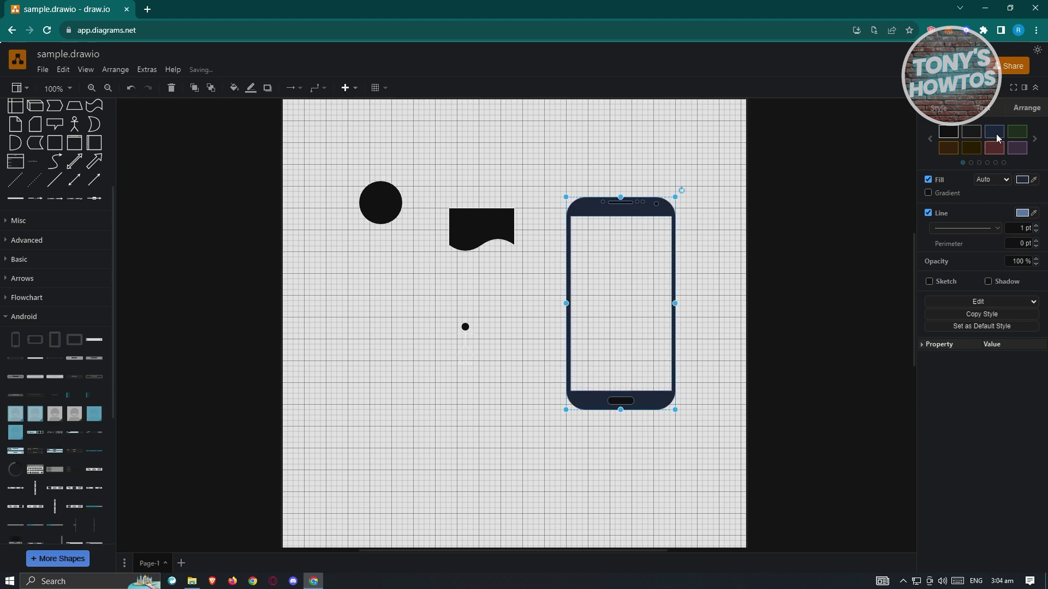
left_click(997, 151)
left_click(977, 149)
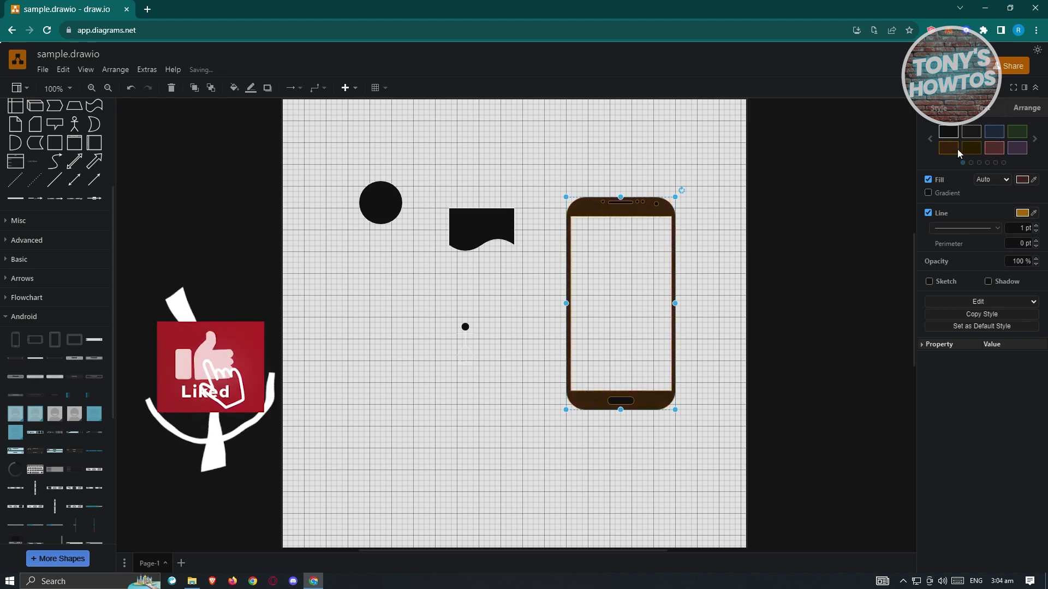
left_click(1017, 148)
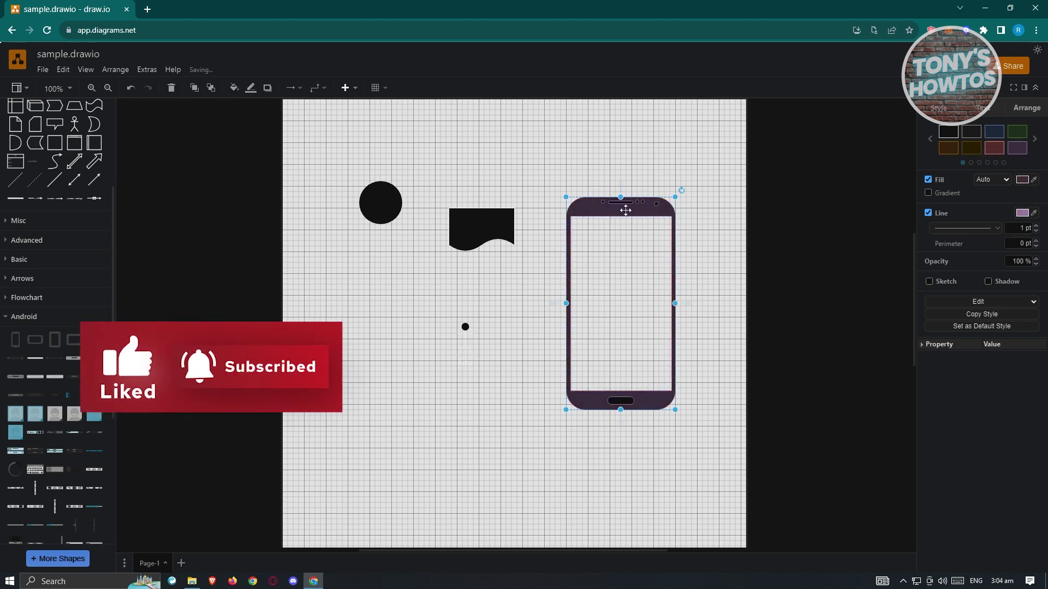
- Toggle Gradient and Line on the wavy document shape, leaving it solid black
left_click(496, 241)
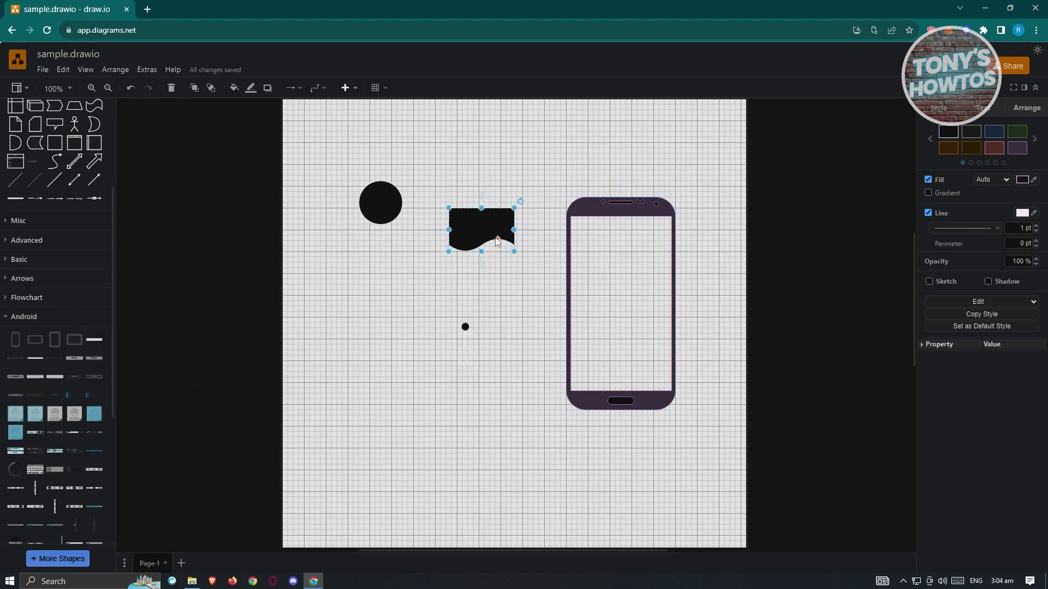
left_click(929, 192)
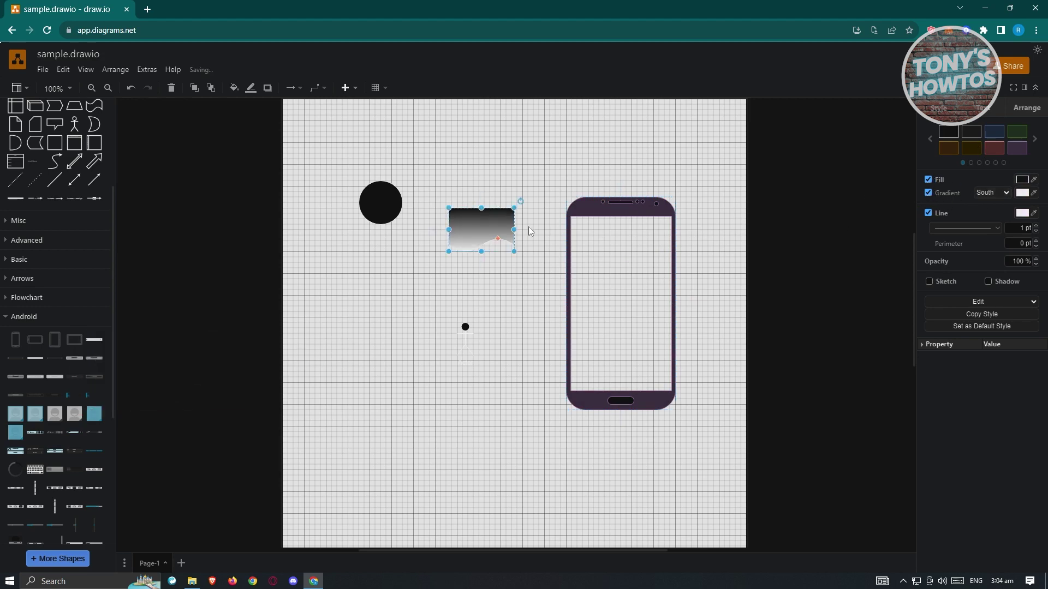
left_click(928, 192)
left_click(928, 213)
left_click(928, 212)
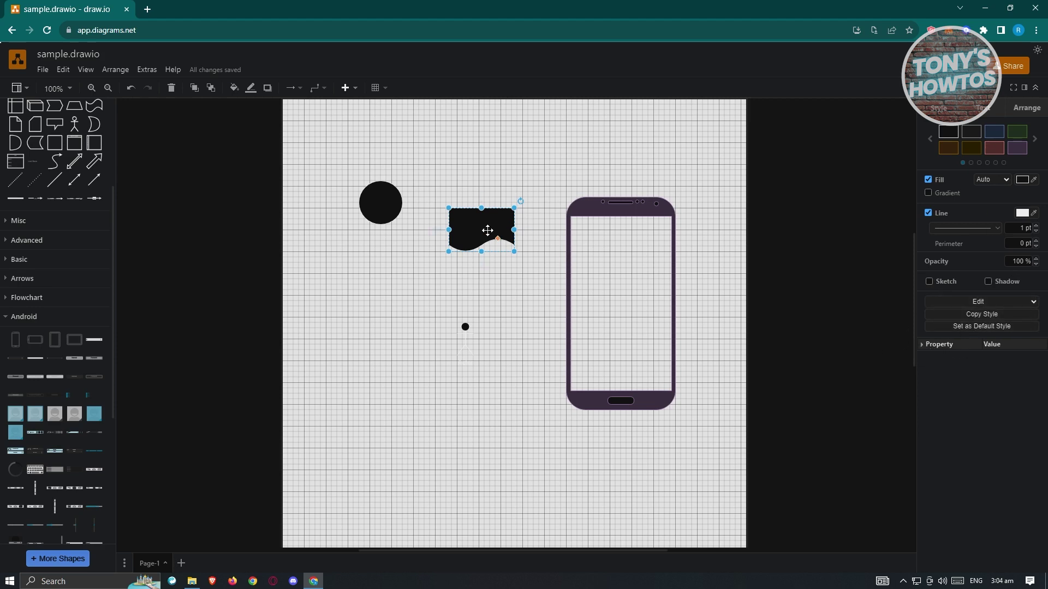
left_click(984, 108)
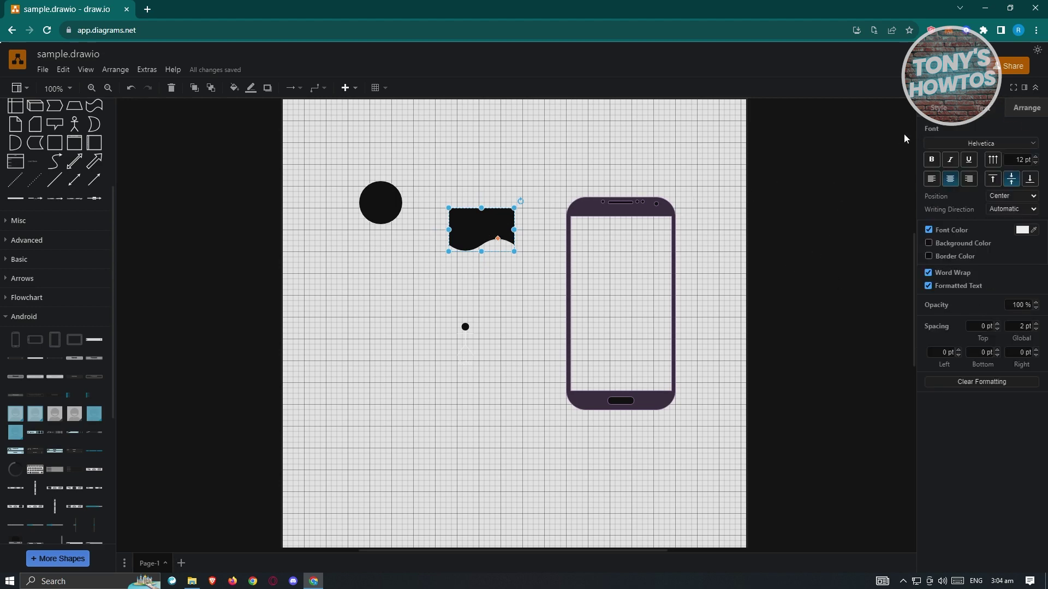
- Type the label HI into the wavy document shape
left_click(613, 207)
left_click(494, 228)
double_click(477, 224)
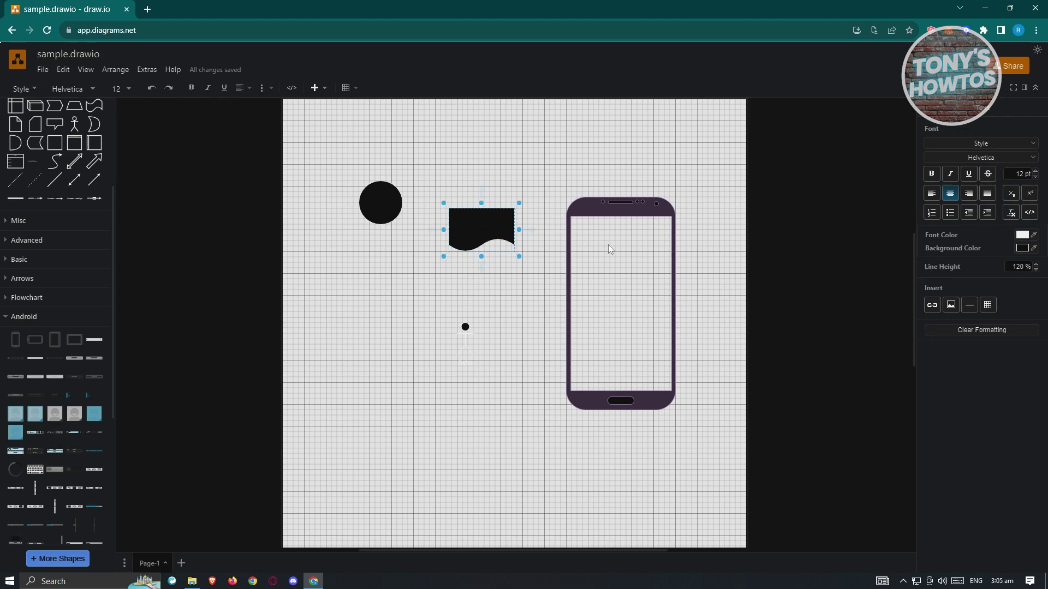
left_click(781, 213)
left_click(468, 224)
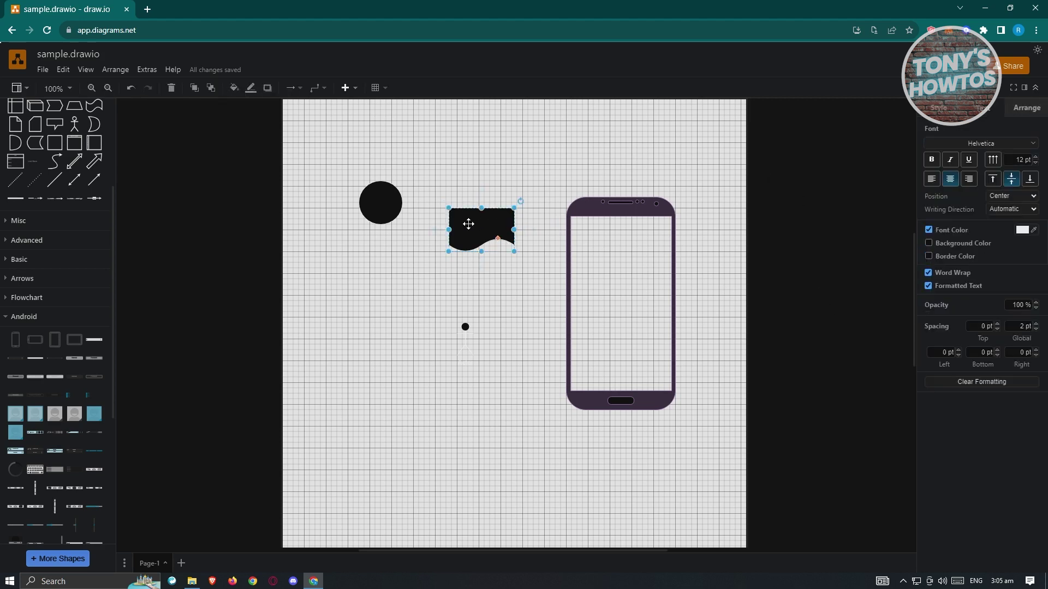
double_click(468, 223)
type("H")
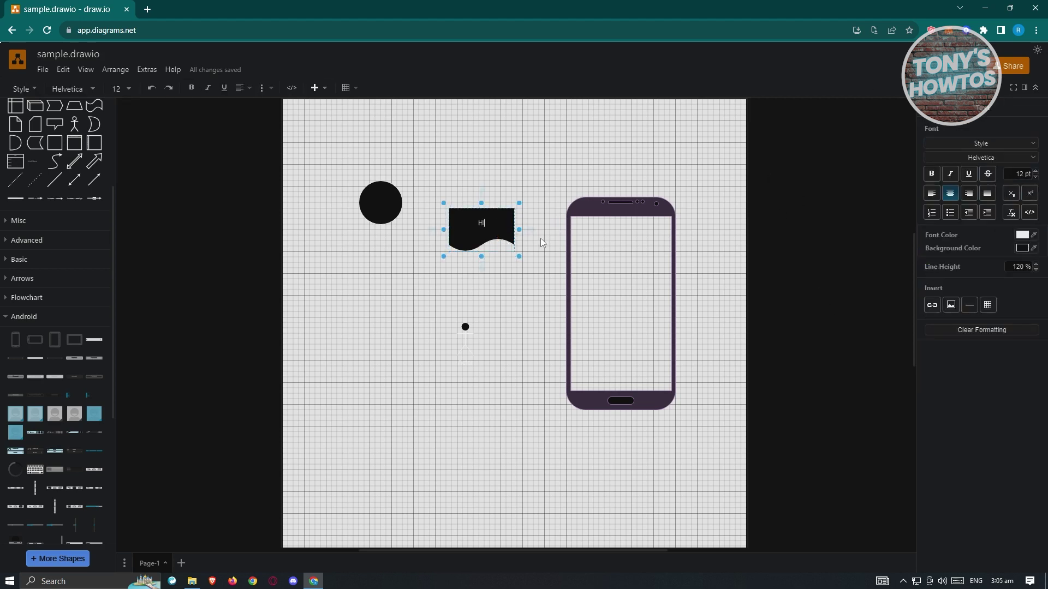
left_click(820, 203)
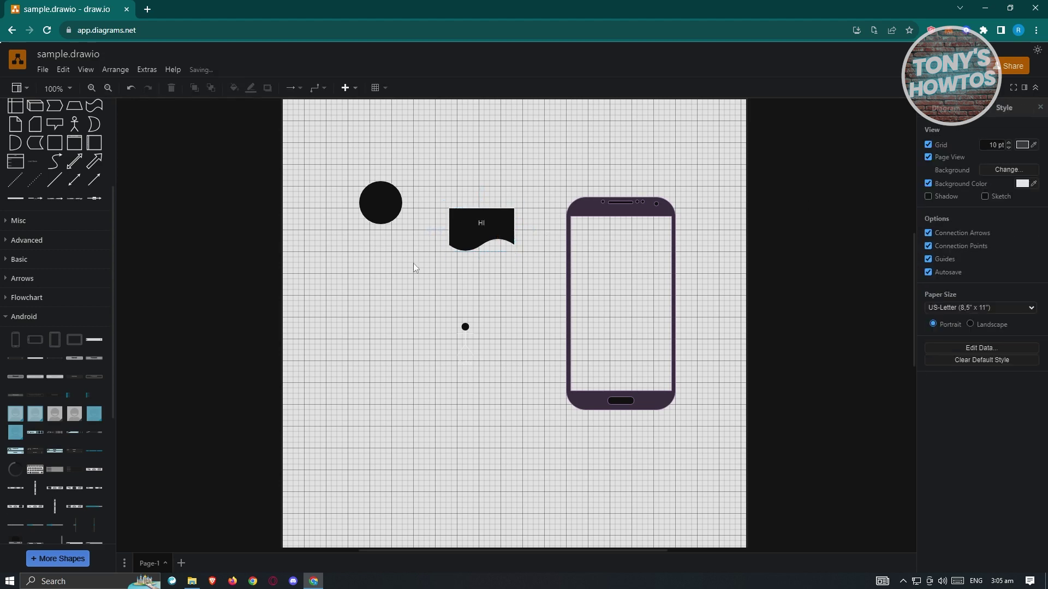
- Make the HI label italic and underlined
left_click(484, 226)
left_click(951, 161)
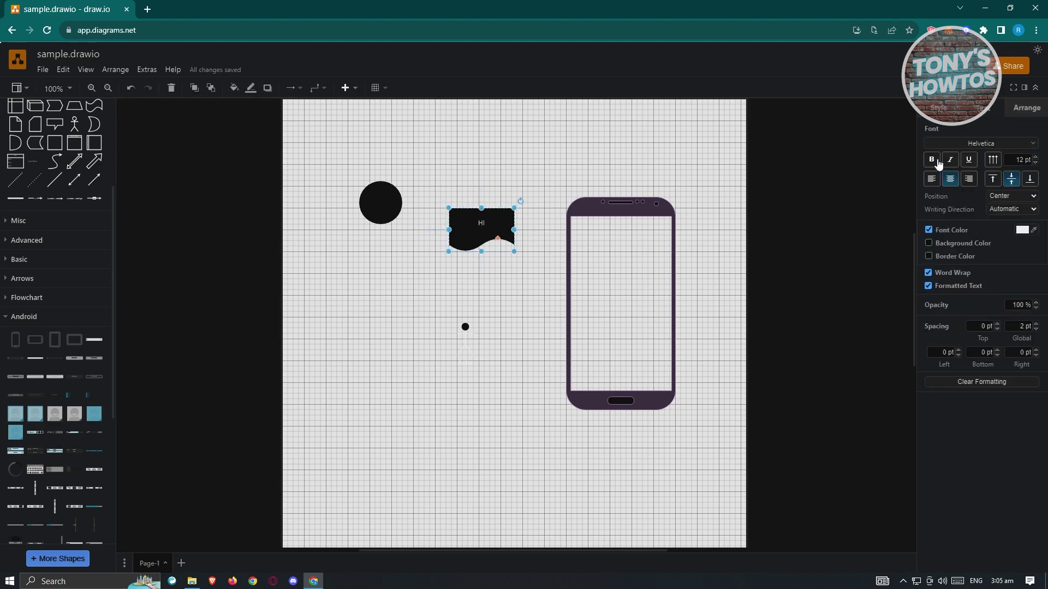
left_click(969, 160)
left_click(1023, 112)
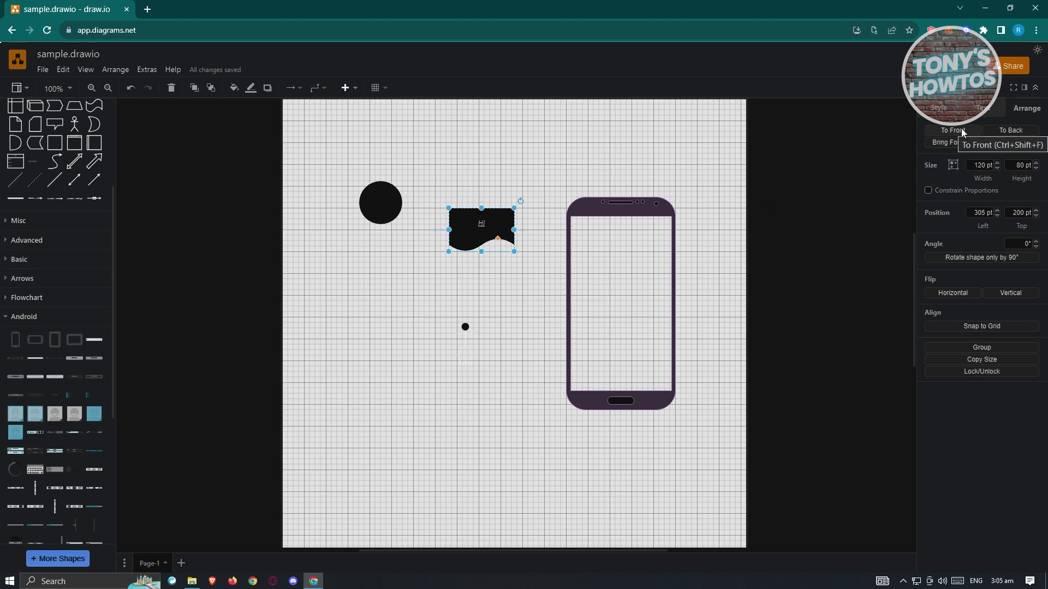
- Reposition the circle at 80 pt and connect it to the HI shape with an arrow
left_click_drag(378, 204, 361, 222)
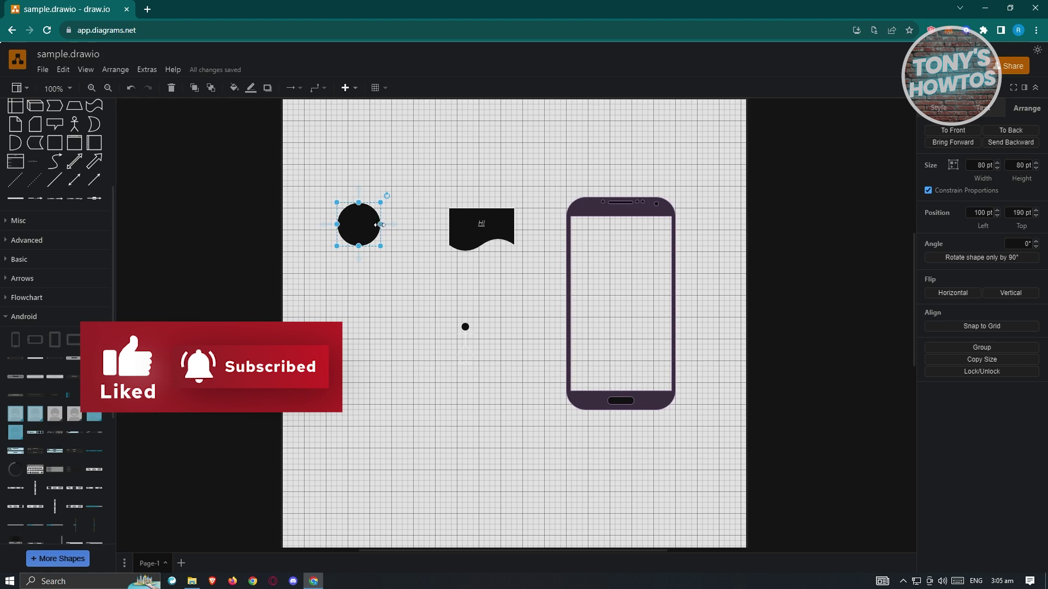
mouse_move(395, 227)
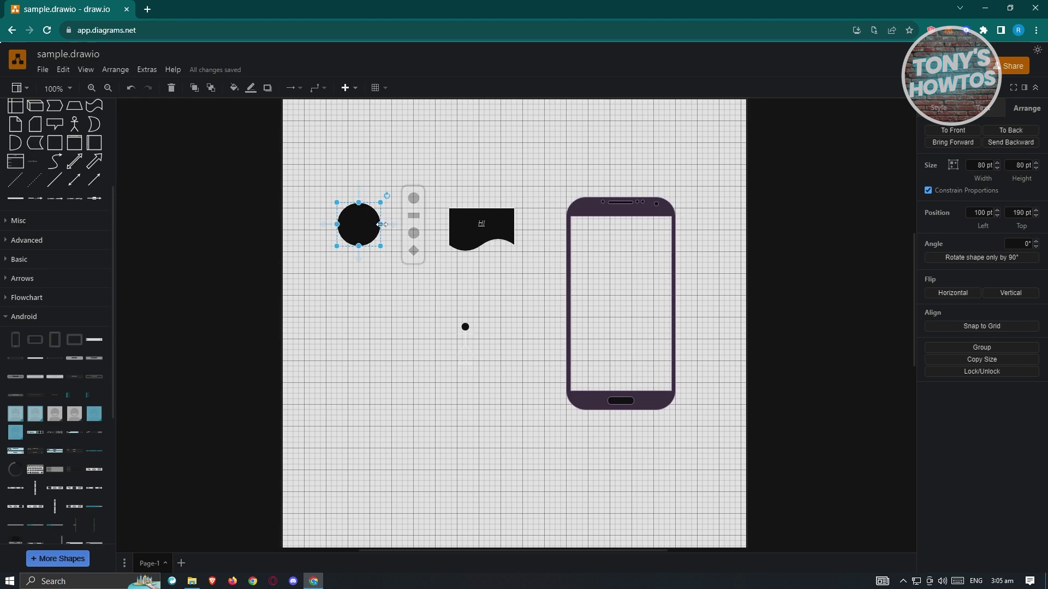
mouse_move(382, 224)
left_mouse_down()
mouse_move(411, 232)
mouse_move(374, 224)
mouse_move(468, 166)
mouse_move(491, 253)
mouse_move(491, 206)
mouse_move(480, 222)
left_mouse_up()
left_click(906, 223)
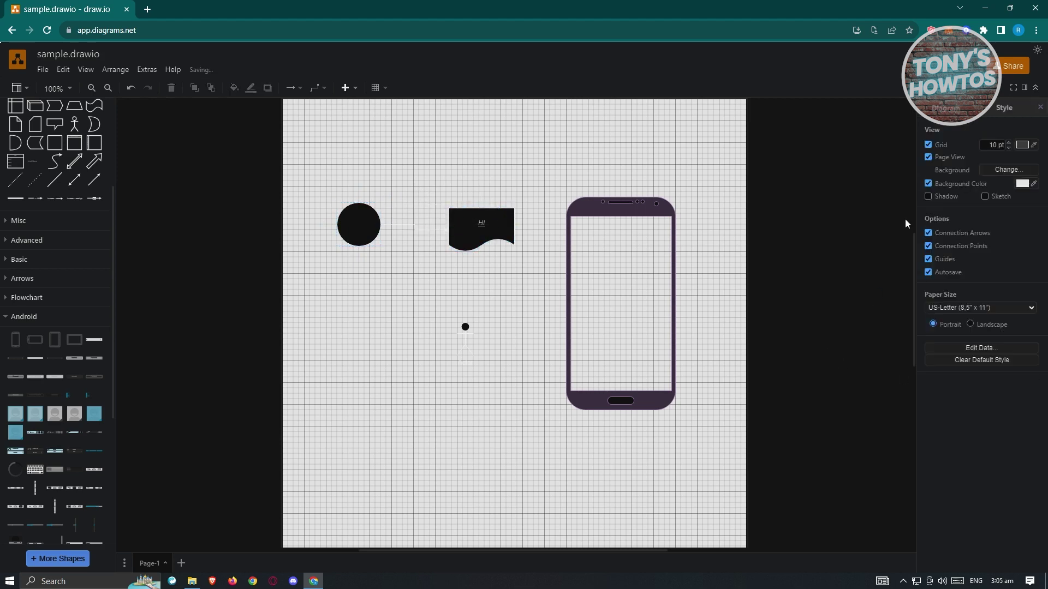
- Change the page background colour to near-black
left_click(1022, 184)
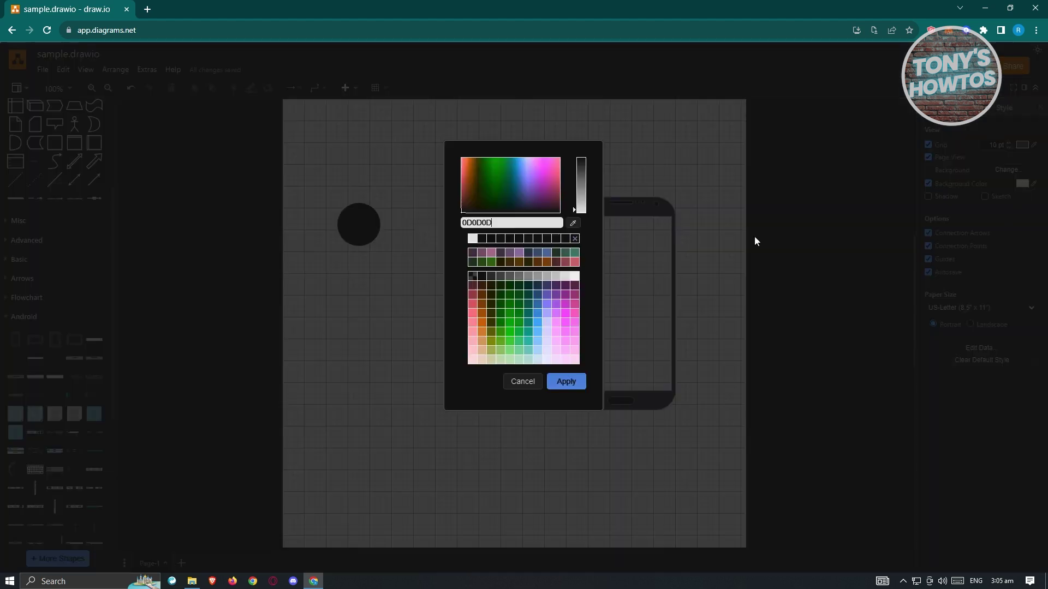
left_click_drag(573, 211, 574, 158)
left_click(566, 382)
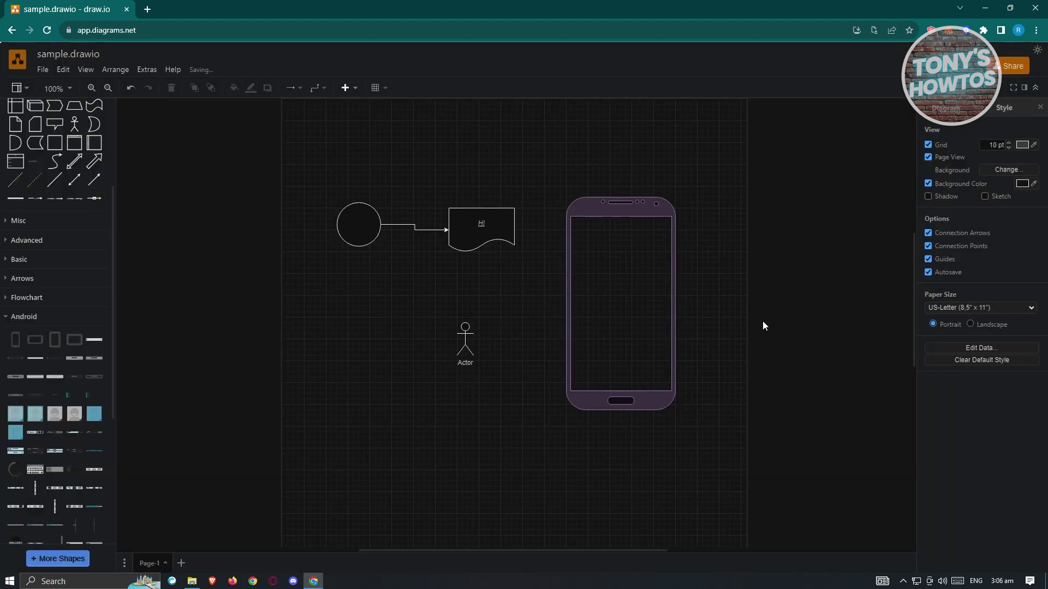
- Move the circle up and run a connector from it to the Actor's top point
left_click_drag(356, 222, 375, 162)
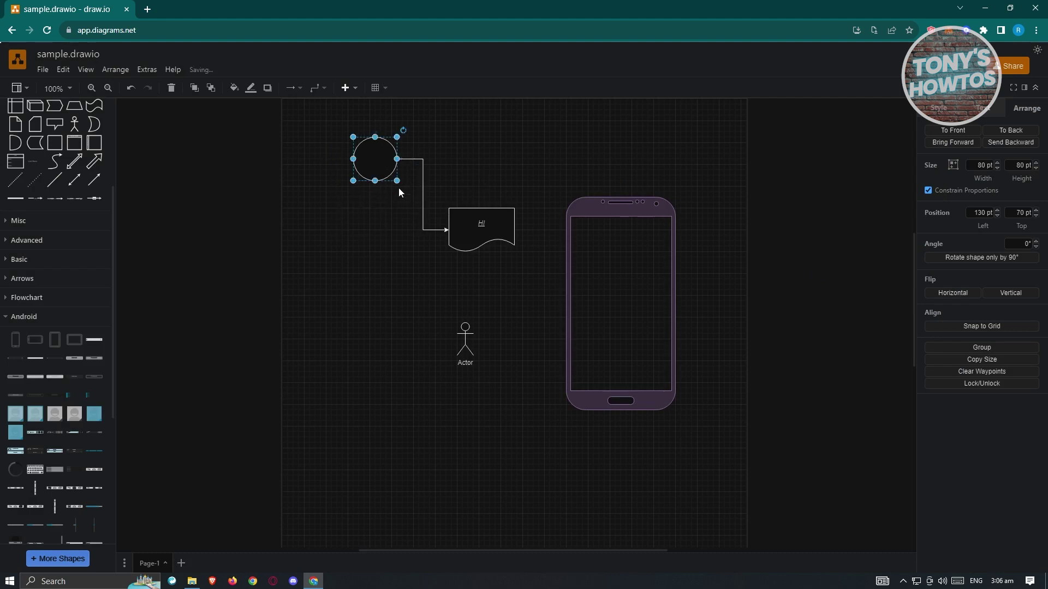
mouse_move(374, 191)
left_click_drag(375, 215, 467, 321)
mouse_move(466, 323)
left_mouse_down()
mouse_move(442, 341)
mouse_move(465, 321)
mouse_move(440, 326)
mouse_move(471, 312)
mouse_move(466, 323)
left_mouse_up()
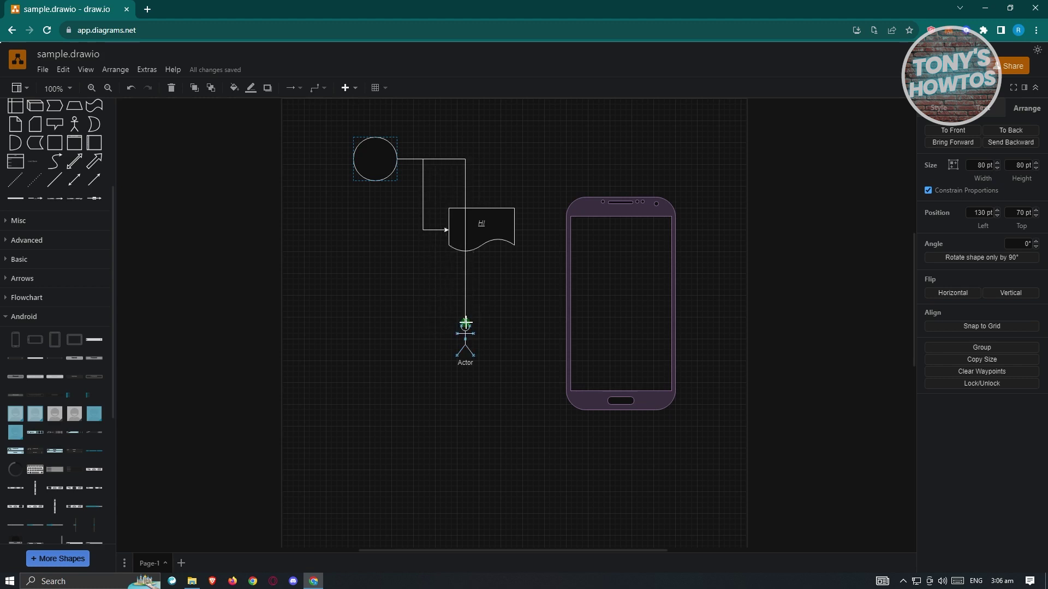
left_click_drag(464, 324, 491, 382)
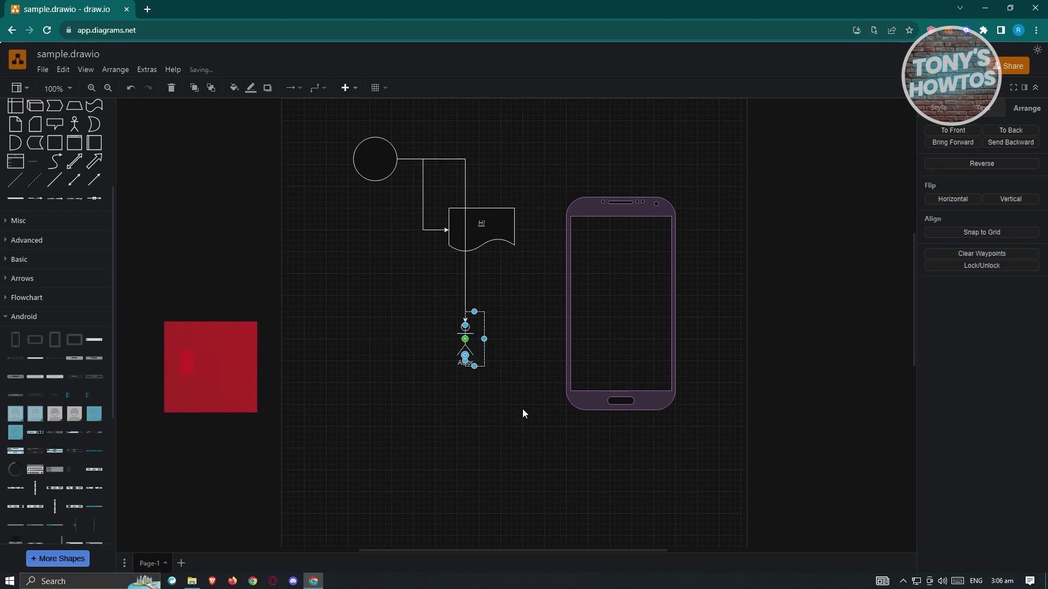
- Undo stray edits, move the Actor under the circle and enlarge it to about 80 by 160
key("ctrl+z")
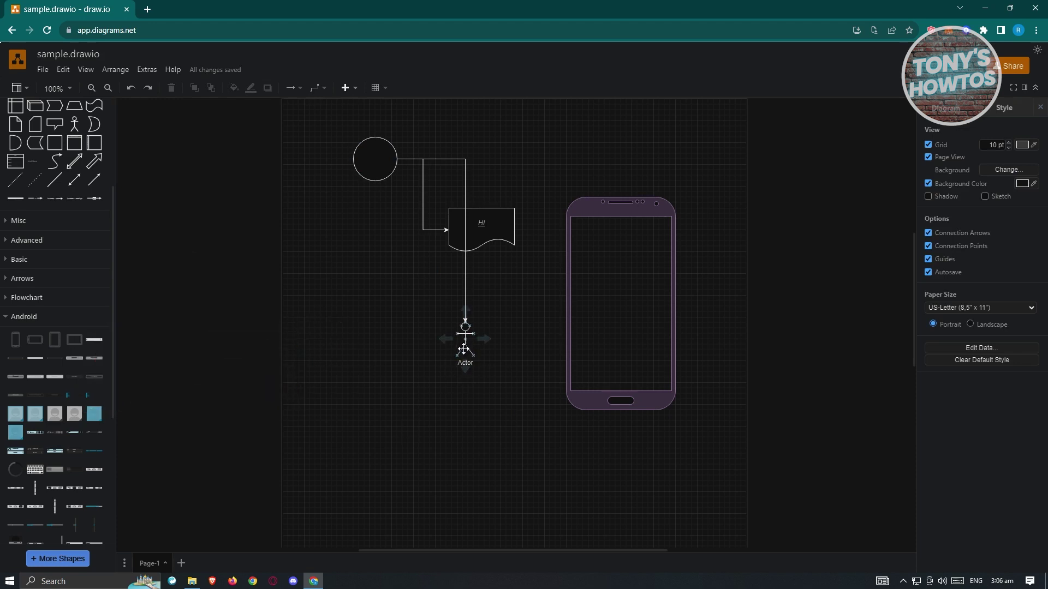
left_click_drag(465, 340, 386, 268)
key("ctrl+z")
left_click_drag(467, 349, 419, 364)
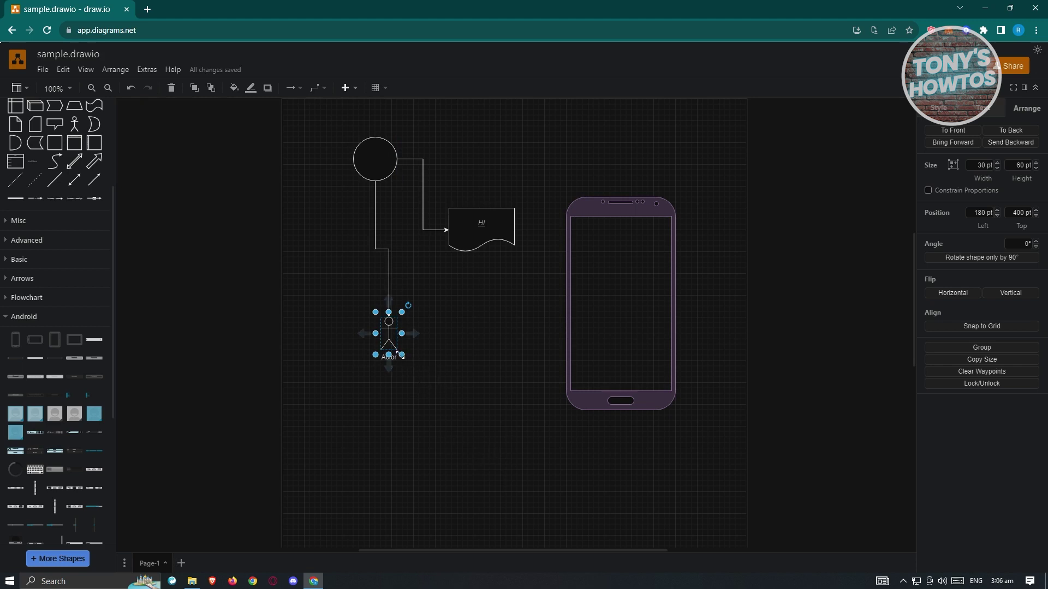
mouse_move(401, 355)
left_mouse_down()
mouse_move(519, 421)
mouse_move(453, 444)
mouse_move(440, 349)
mouse_move(324, 472)
mouse_move(480, 394)
mouse_move(434, 341)
mouse_move(435, 447)
mouse_move(412, 438)
mouse_move(407, 361)
left_mouse_up()
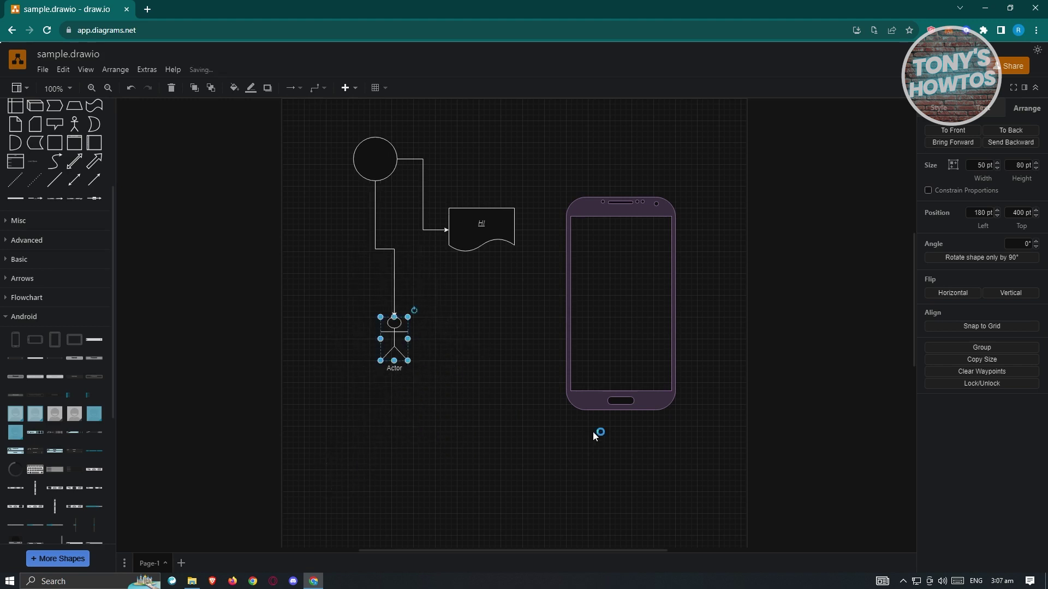
key("ctrl+z")
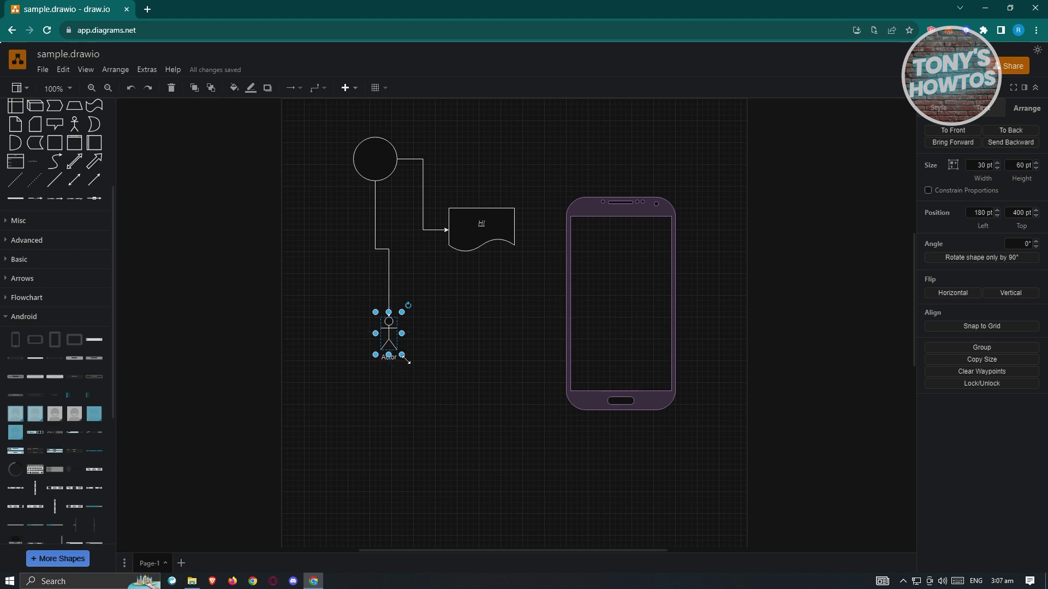
left_click_drag(404, 357, 425, 405)
left_click(524, 333)
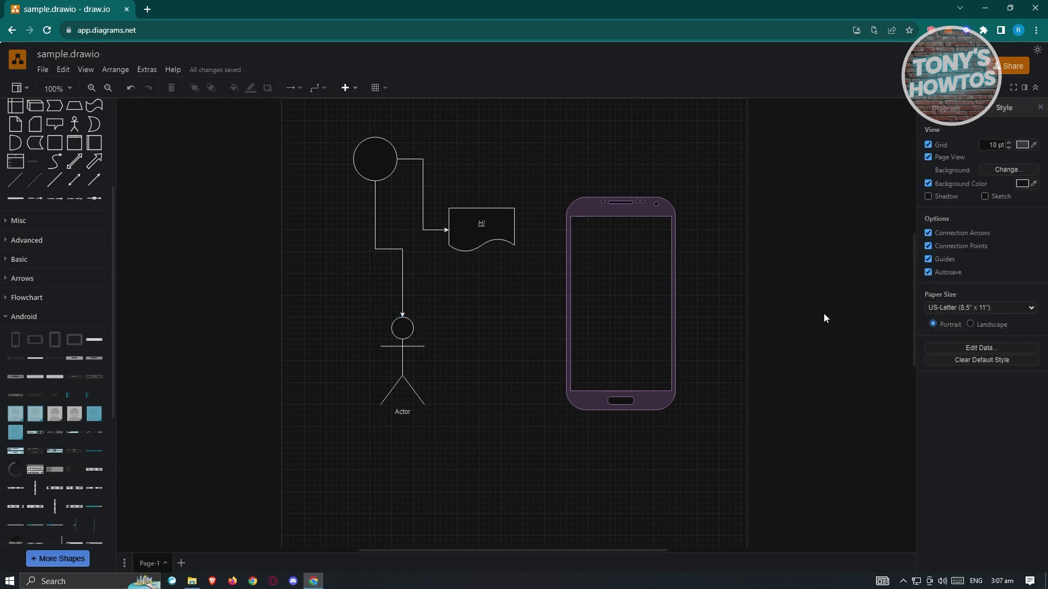
scroll(526, 323, "down", 5)
scroll(522, 274, "up", 5)
scroll(575, 352, "left", 2)
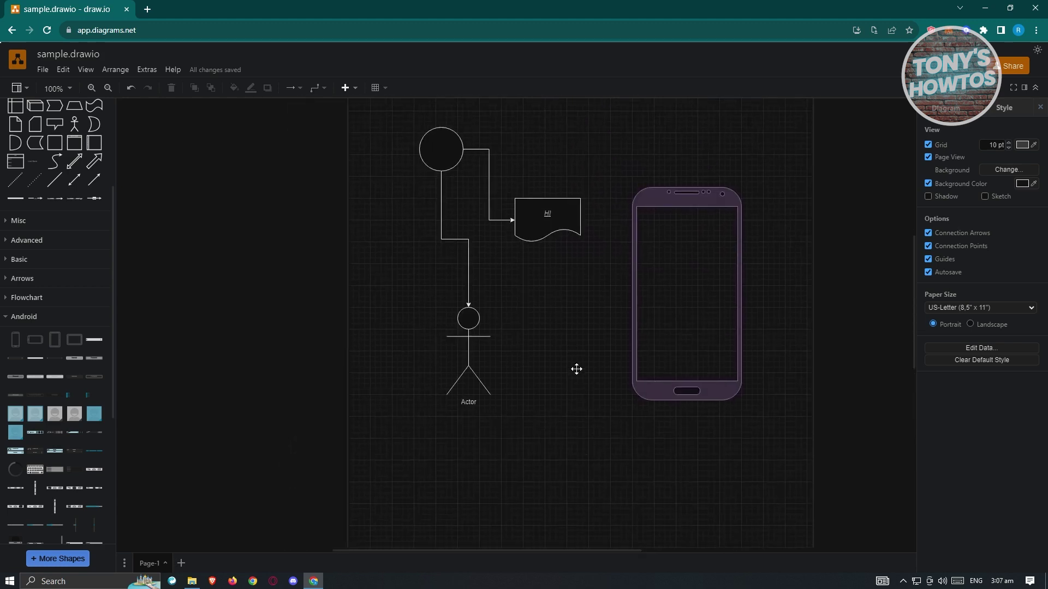
scroll(620, 272, "up", 3)
scroll(574, 214, "right", 2)
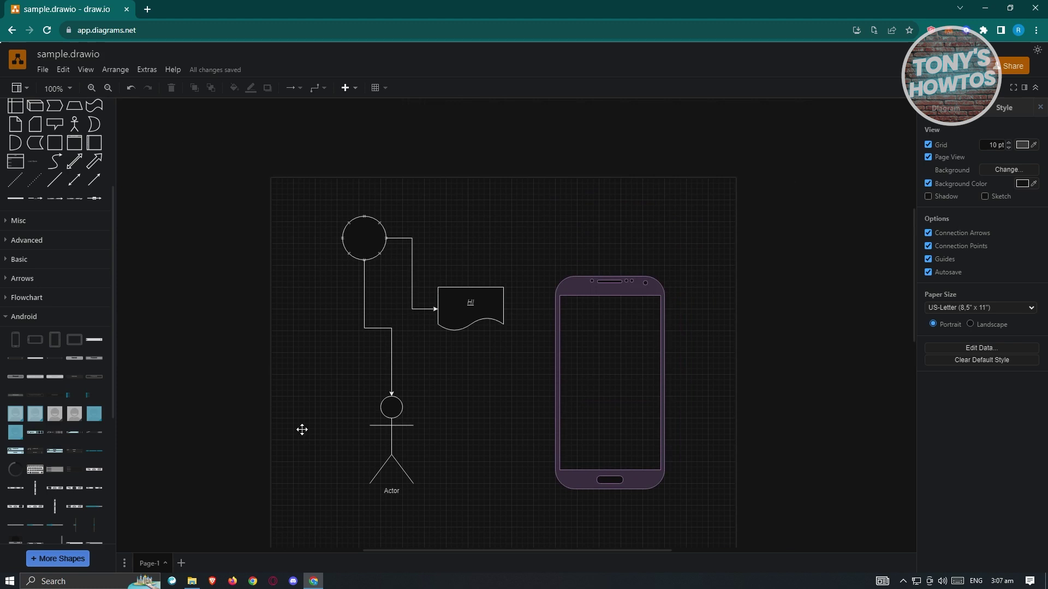
mouse_move(508, 402)
left_mouse_down()
mouse_move(452, 263)
mouse_move(498, 355)
mouse_move(488, 397)
left_mouse_up()
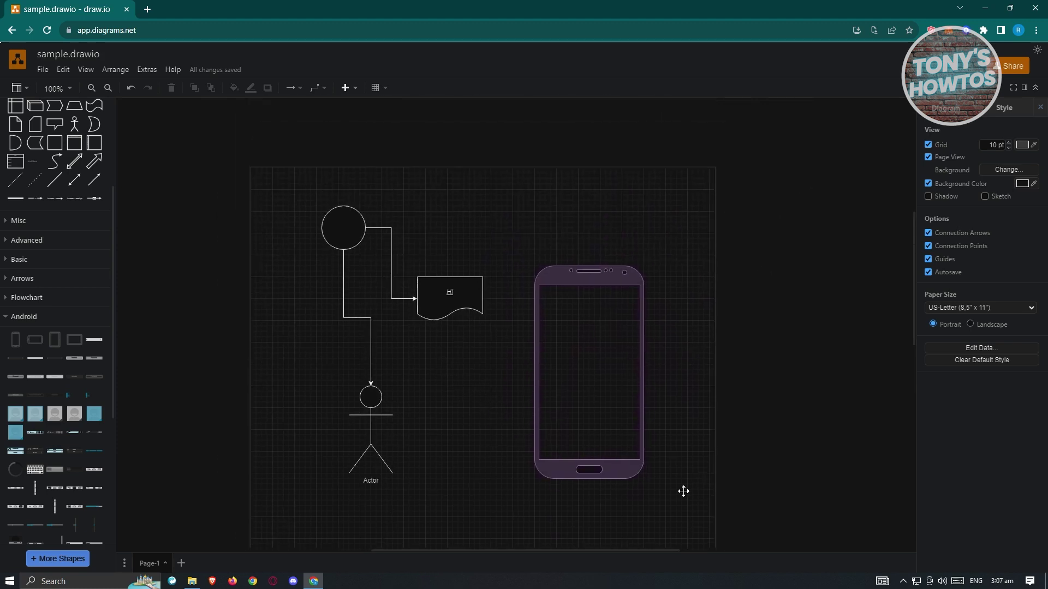
scroll(622, 142, "down", 10)
scroll(622, 143, "right", 2)
scroll(480, 244, "up", 8)
scroll(479, 244, "left", 3)
left_click_drag(467, 285, 492, 346)
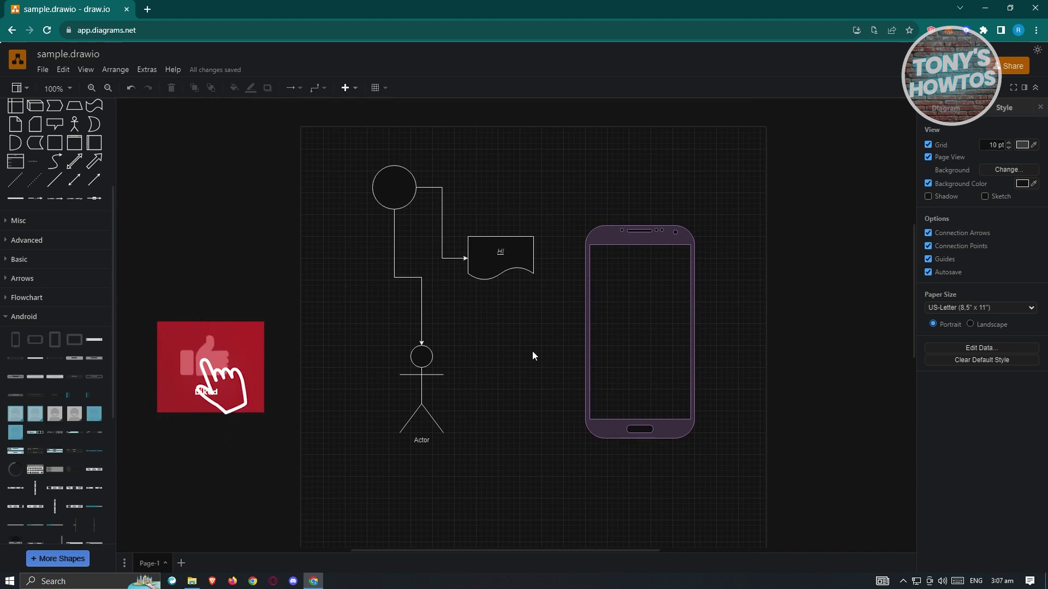
- Check the Downloads folder in File Explorer, then return to draw.io
left_click(43, 71)
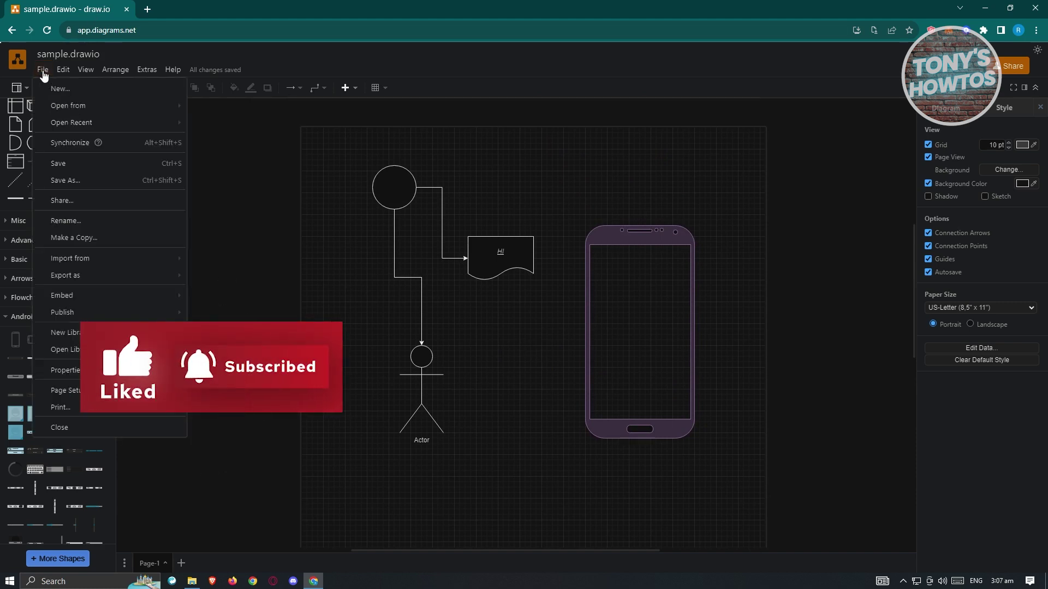
left_click(194, 170)
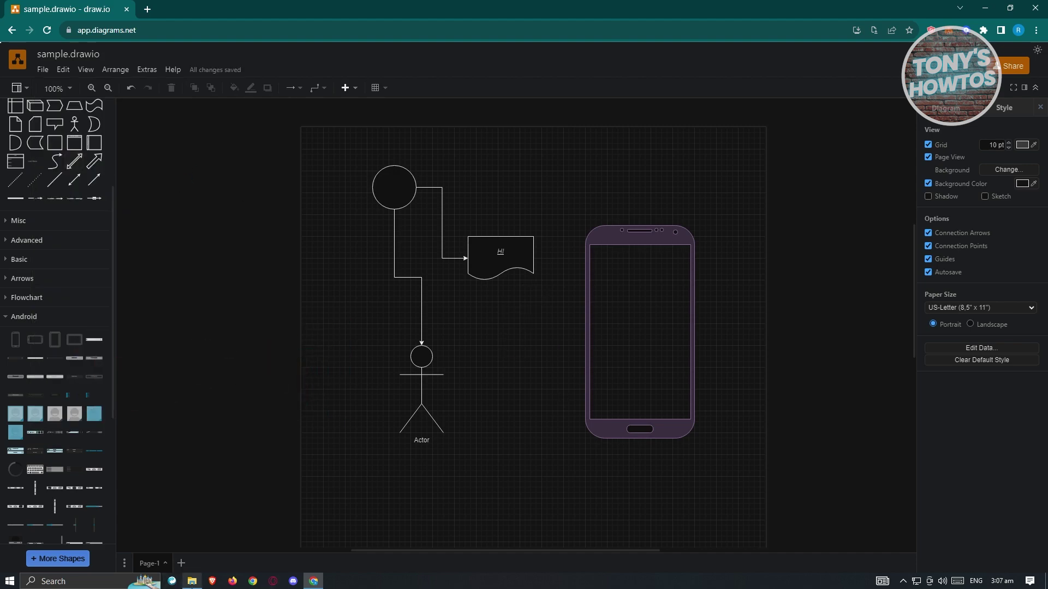
left_click(192, 581)
scroll(763, 277, "up", 10)
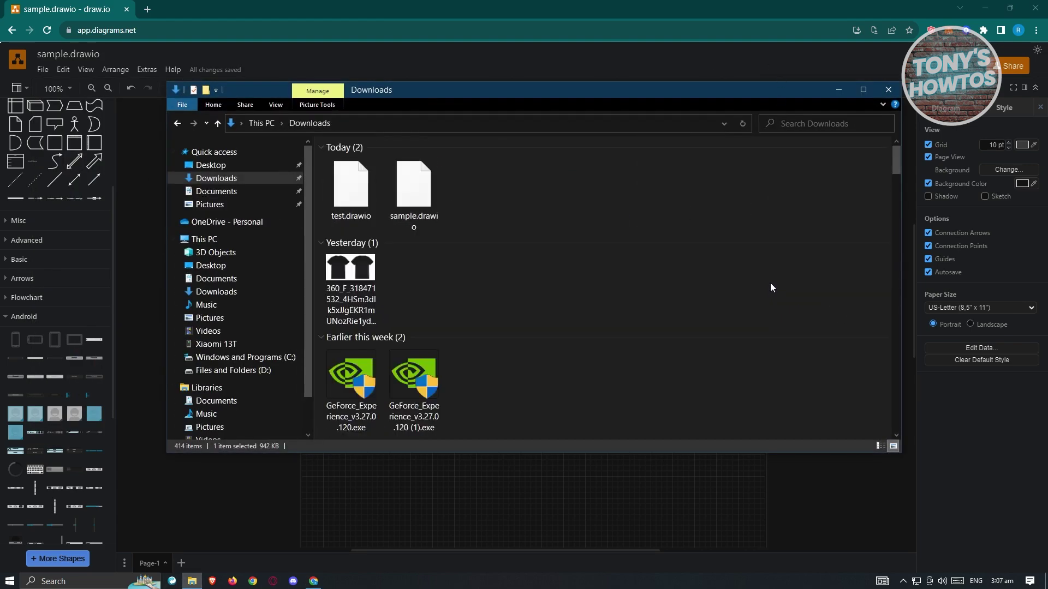
left_click(842, 92)
- Save the diagram as TEST in Editable Bitmap Image (*.png) format
left_click(41, 71)
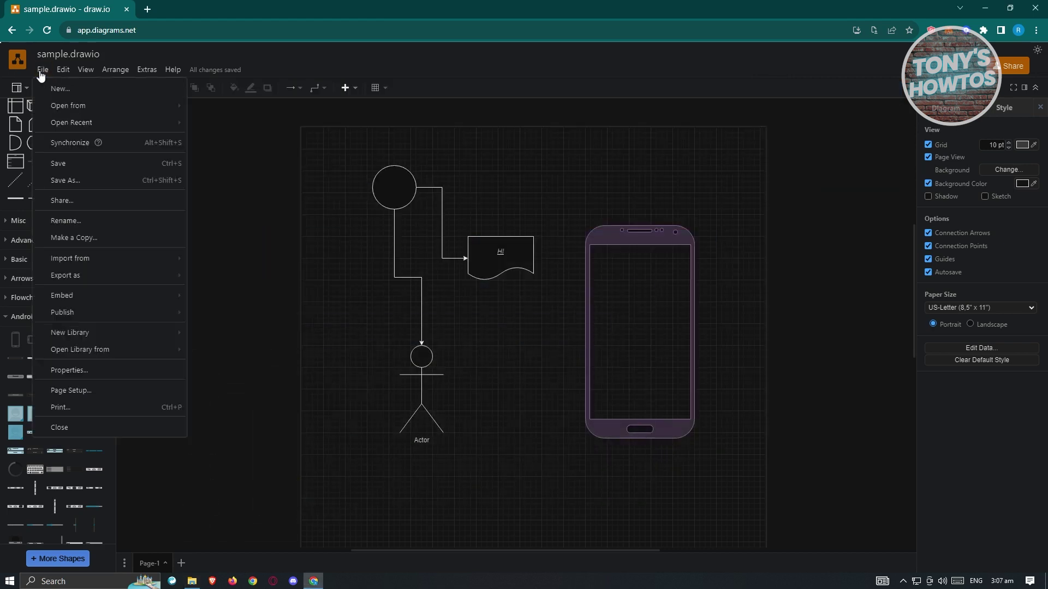
left_click(78, 186)
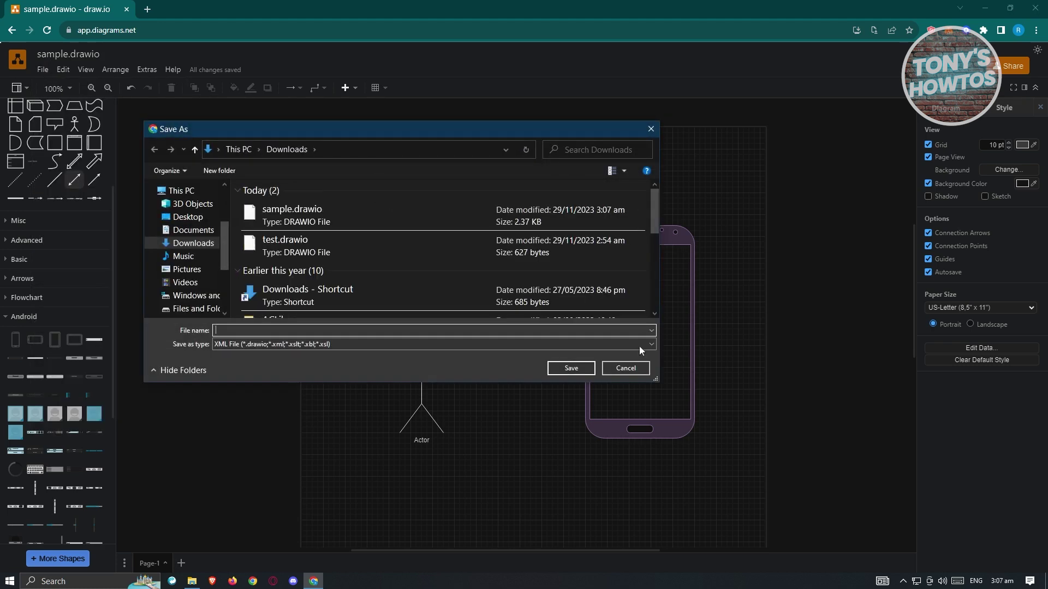
left_click(365, 344)
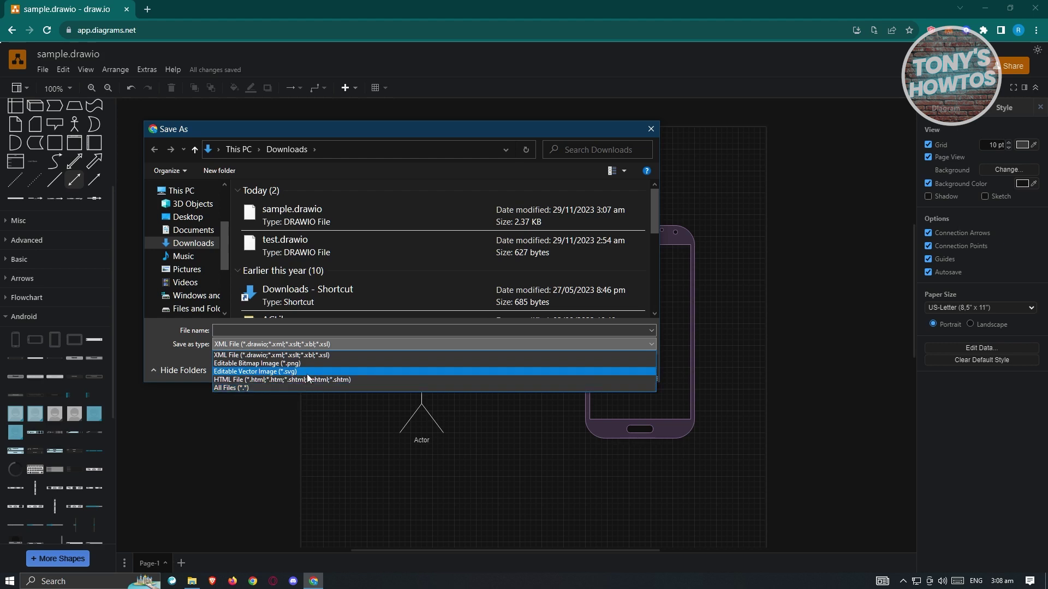
left_click(278, 364)
left_click(321, 331)
type("TEST")
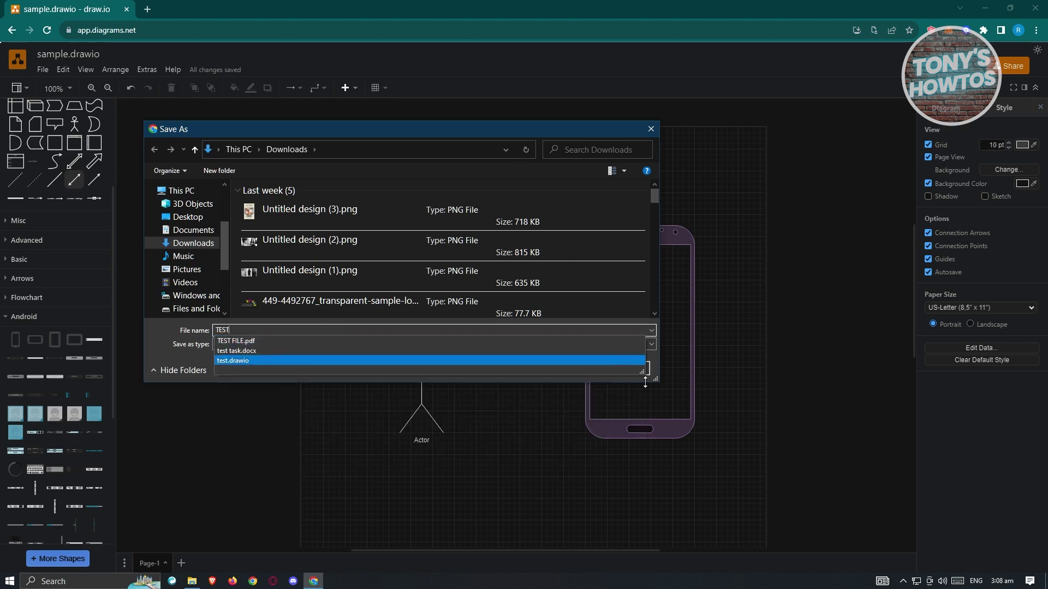
left_click(440, 382)
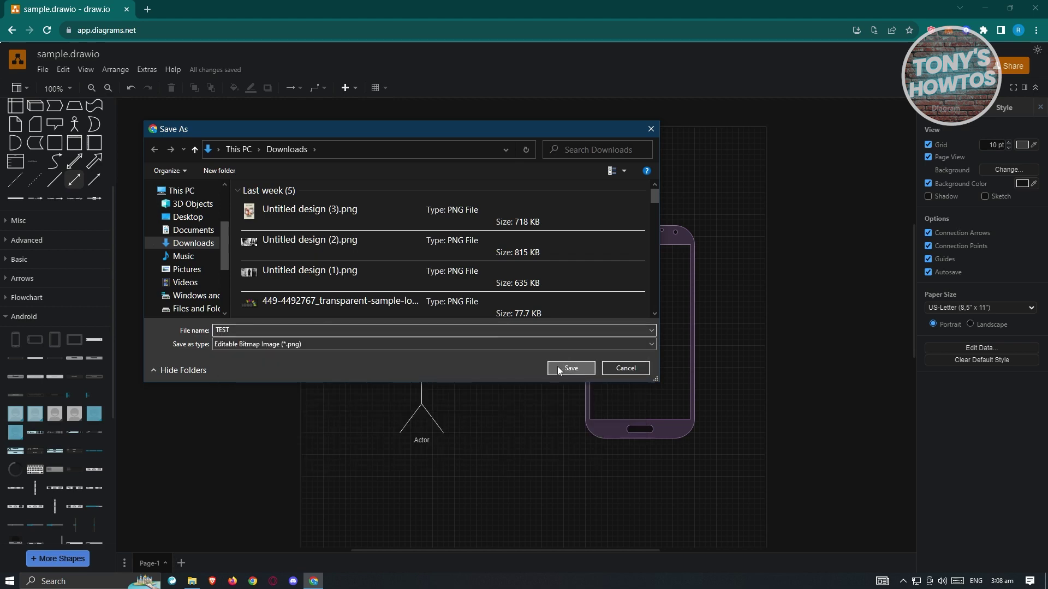
left_click(634, 367)
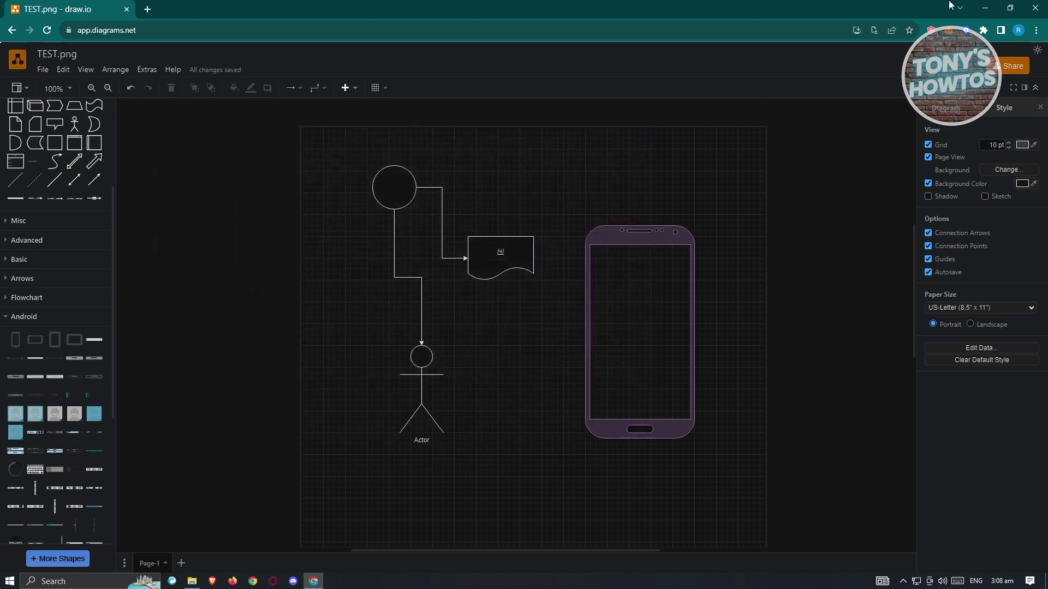
- Open TEST.png from Downloads in the image viewer, then close the preview
left_click(190, 581)
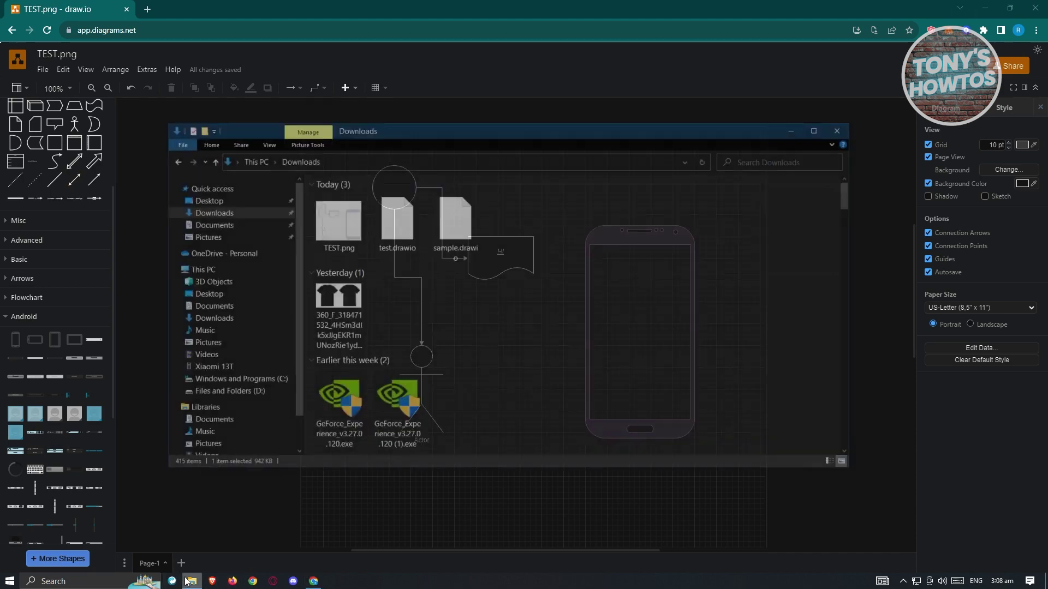
left_click(416, 187)
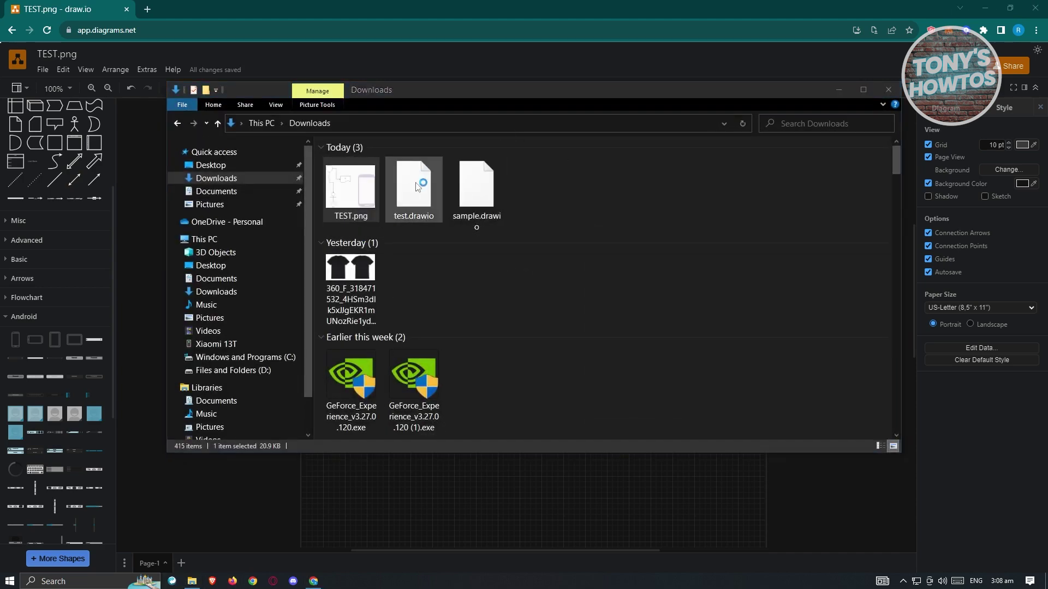
left_click(354, 198)
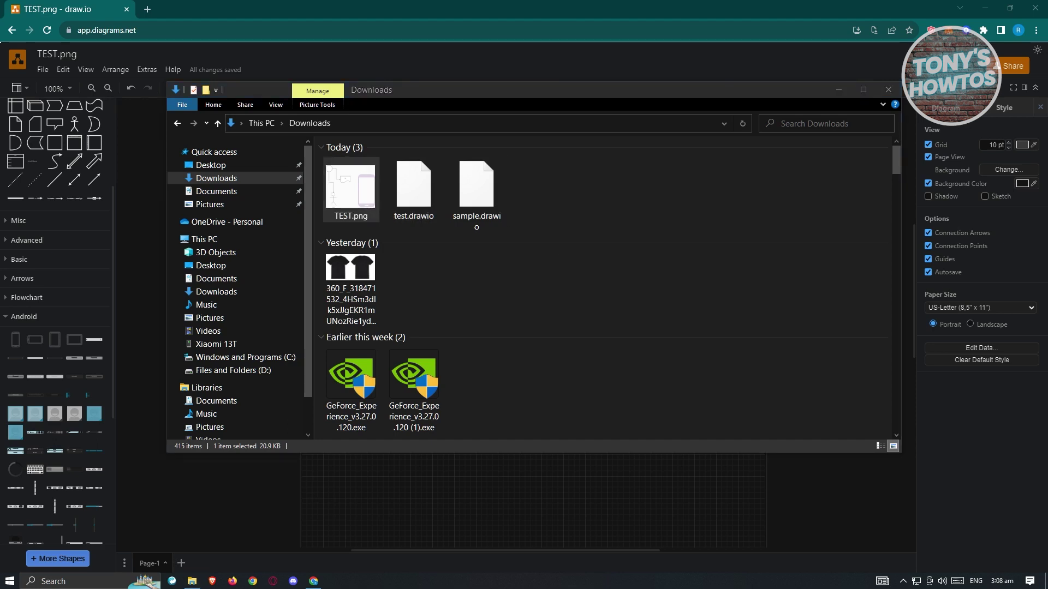
key("Return")
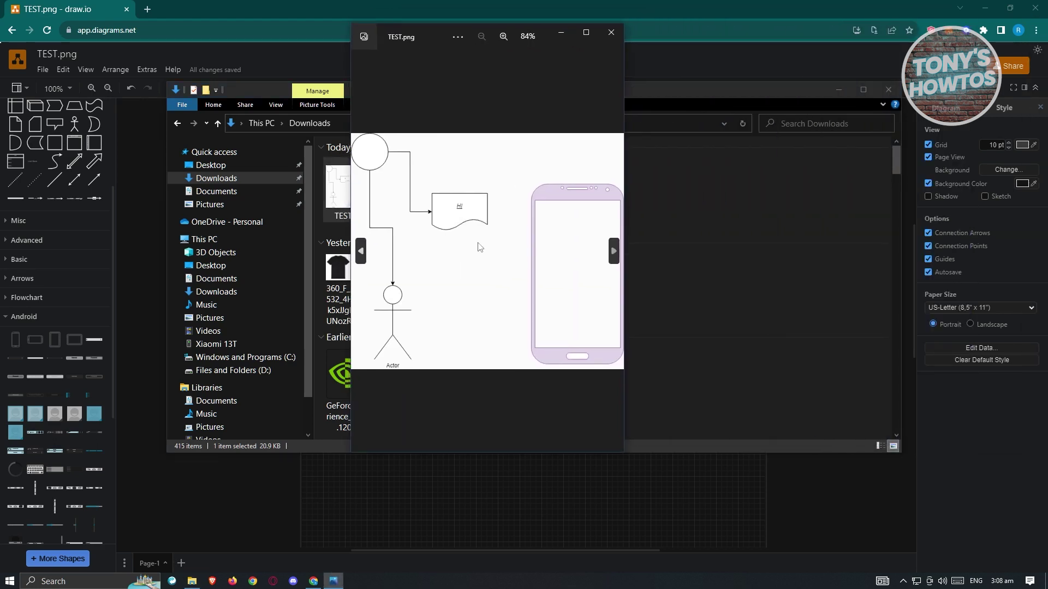
left_click(612, 32)
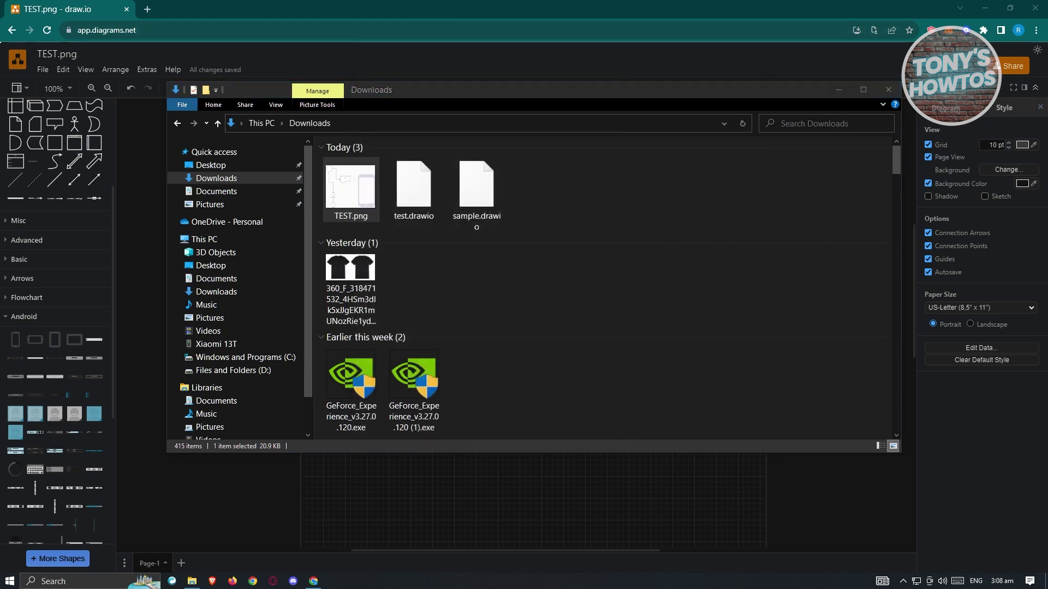